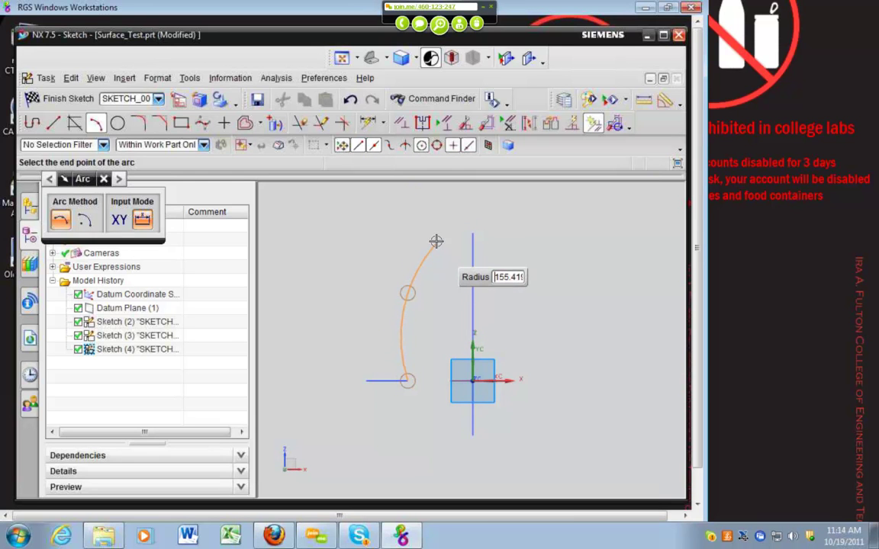
# Complete the upright three-point arc starting at the horizontal line's inner endpoint, radius about 163, and finish the sketch.
pyautogui.click(439, 238)
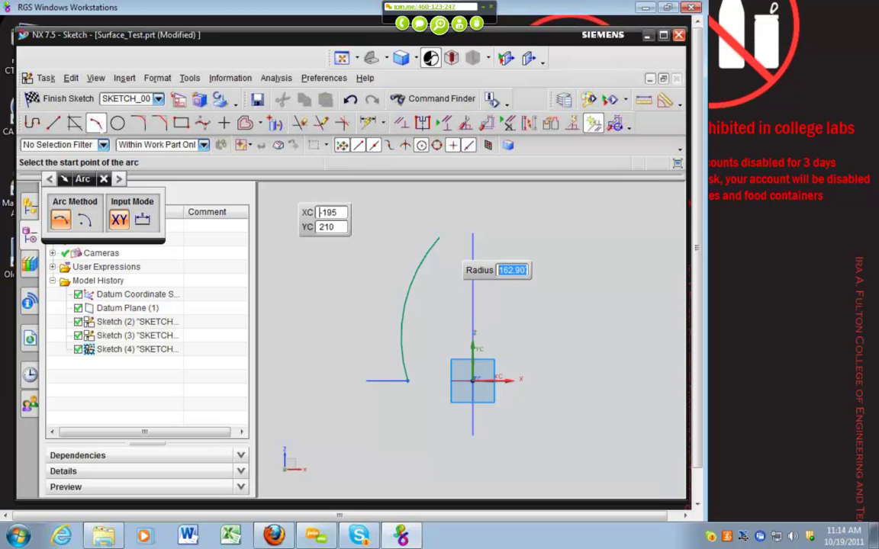
pyautogui.press('Escape')
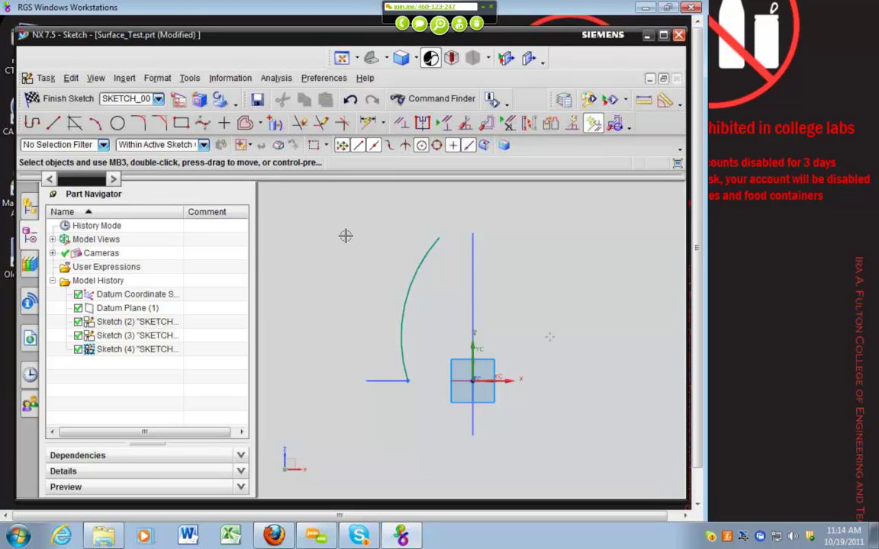
pyautogui.click(61, 98)
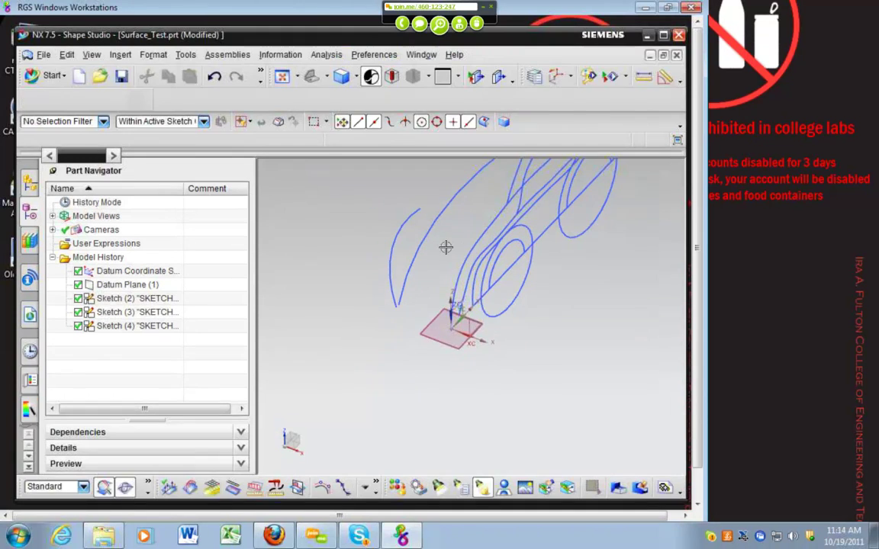
# Create a Swept surface with the upright side arc as the section and the curved lower side curve as the guide.
pyautogui.moveTo(446, 247)
pyautogui.mouseDown(button='middle')
pyautogui.moveTo(423, 273)
pyautogui.moveTo(449, 234)
pyautogui.moveTo(455, 245)
pyautogui.moveTo(418, 282)
pyautogui.mouseUp(button='middle')
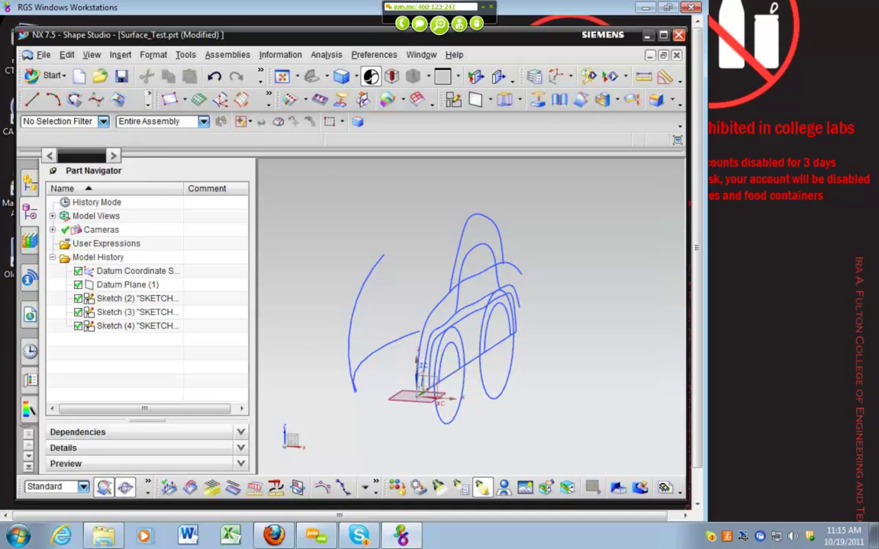
pyautogui.click(120, 55)
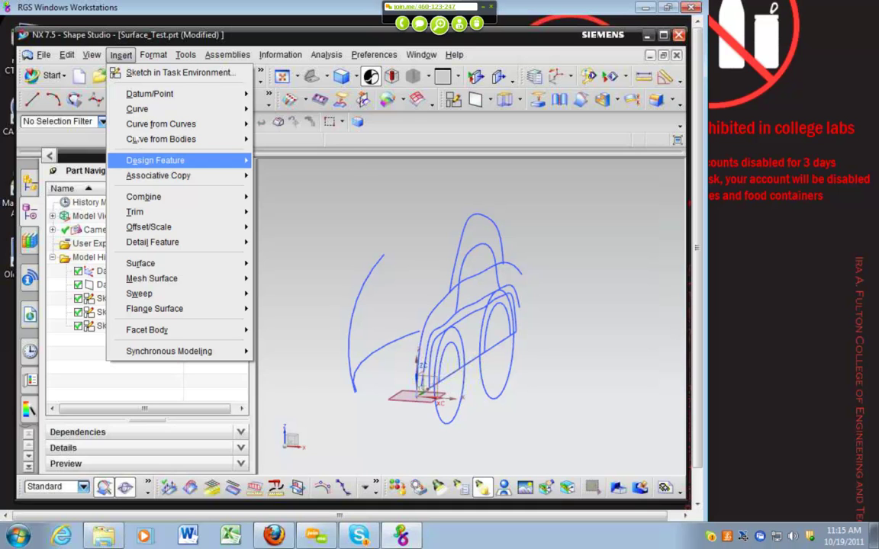
pyautogui.moveTo(138, 109)
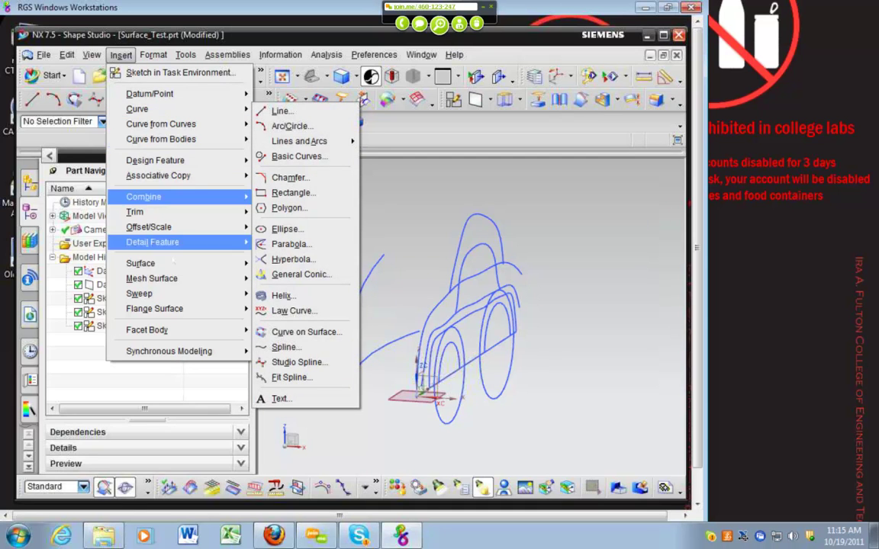
pyautogui.moveTo(173, 265)
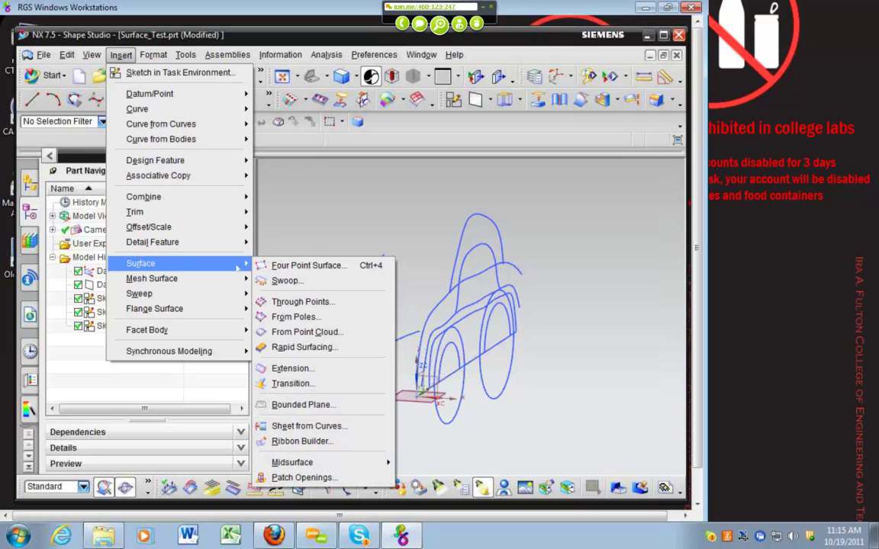
pyautogui.moveTo(219, 301)
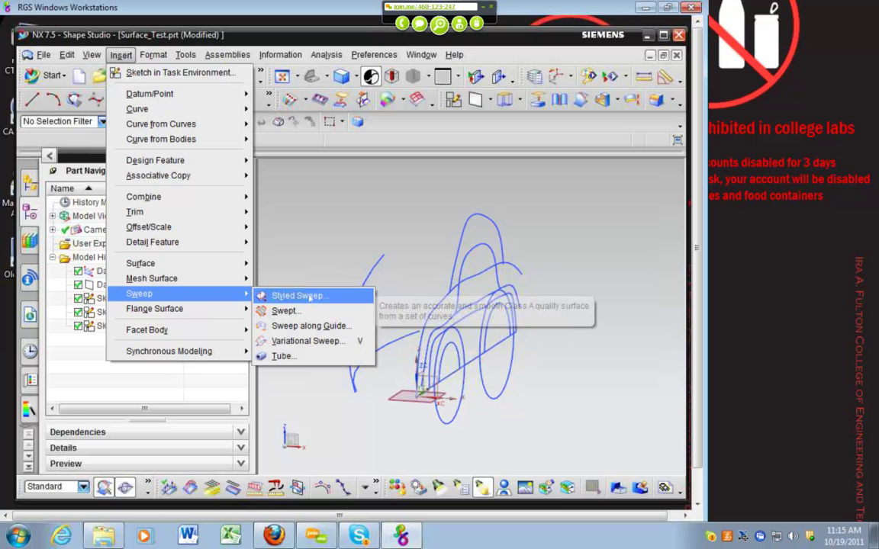
pyautogui.click(285, 310)
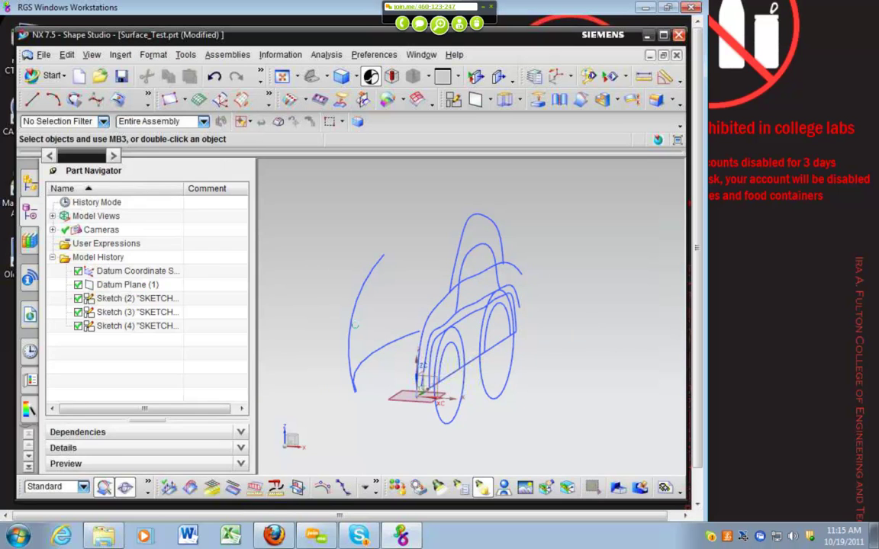
pyautogui.click(353, 322)
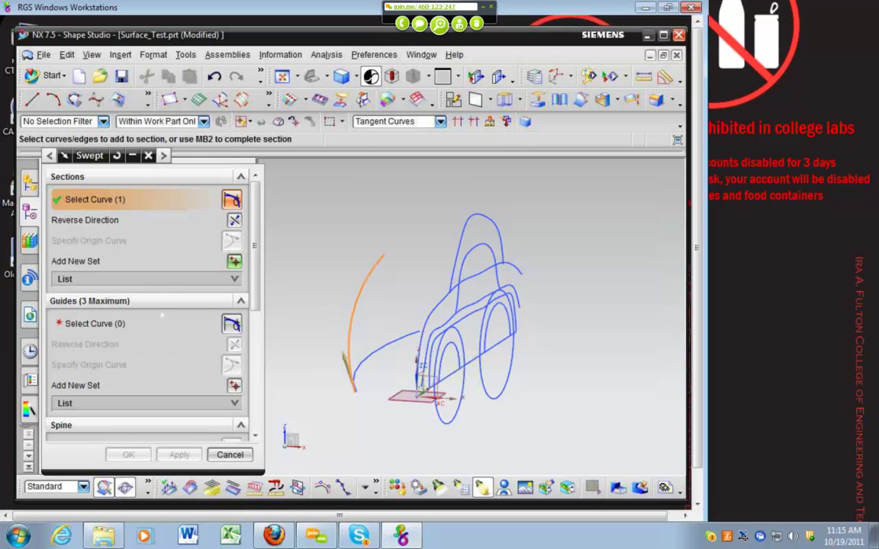
pyautogui.click(136, 323)
pyautogui.click(382, 352)
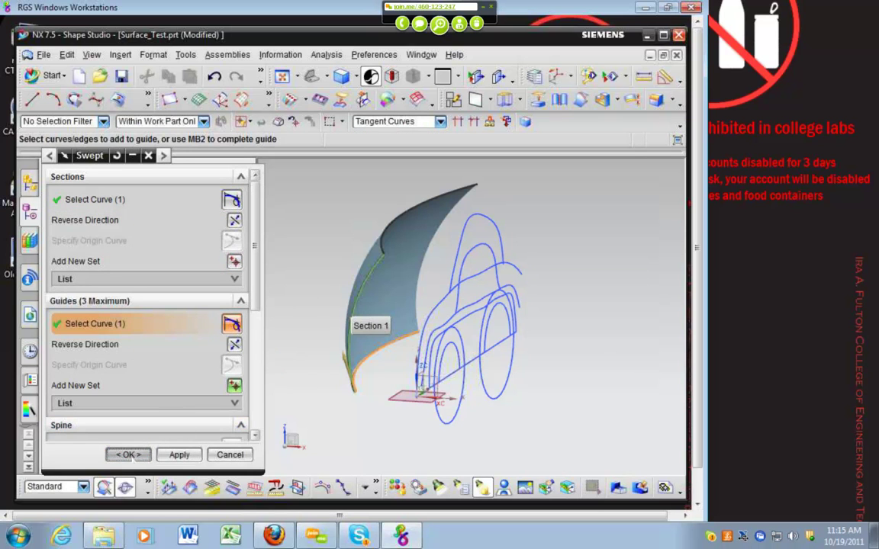
pyautogui.middleClick(275, 371)
pyautogui.moveTo(305, 350)
pyautogui.mouseDown(button='middle')
pyautogui.moveTo(324, 346)
pyautogui.moveTo(314, 347)
pyautogui.moveTo(383, 265)
pyautogui.mouseUp(button='middle')
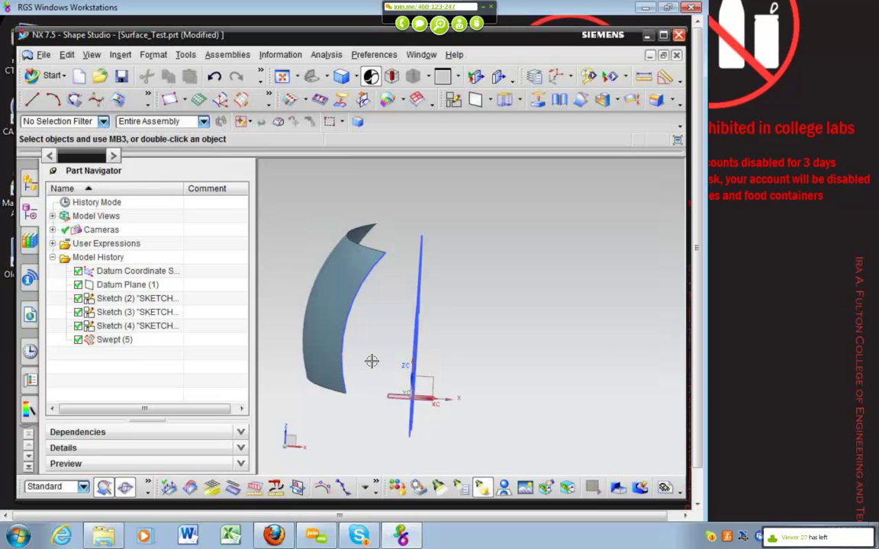
# Create an inferred datum plane through the nearer wheel's arc center, using the alternate solution perpendicular to the line joining the wheel centers.
pyautogui.moveTo(518, 378); pyautogui.dragTo(505, 387, button='middle')
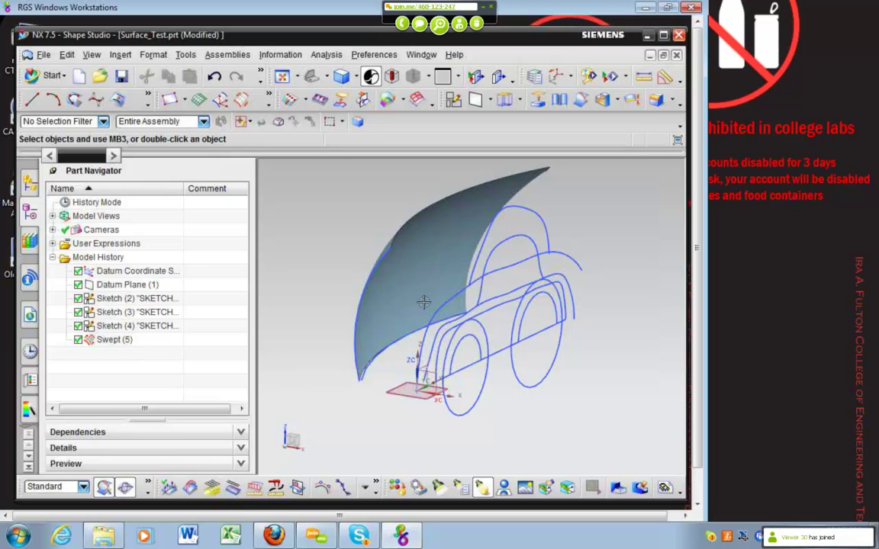
pyautogui.click(319, 245)
pyautogui.moveTo(434, 170); pyautogui.dragTo(471, 111, button='middle')
pyautogui.click(475, 100)
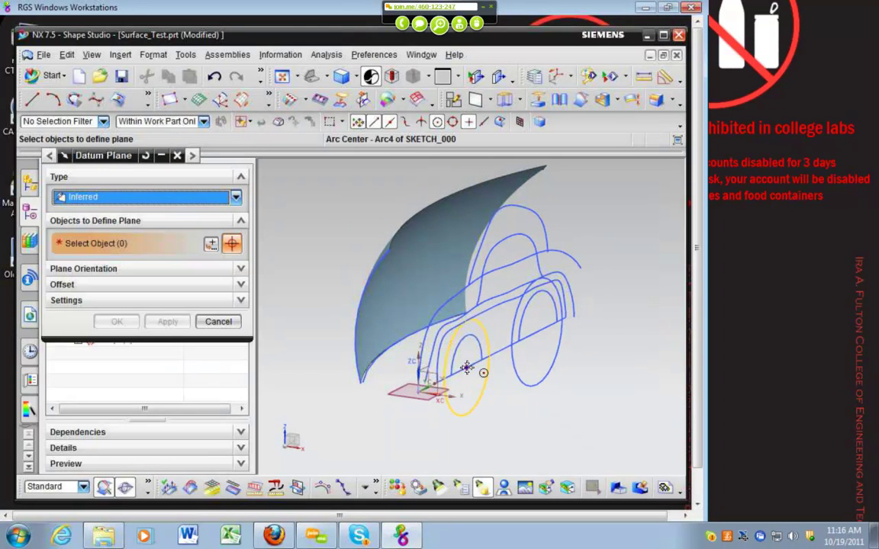
pyautogui.click(483, 373)
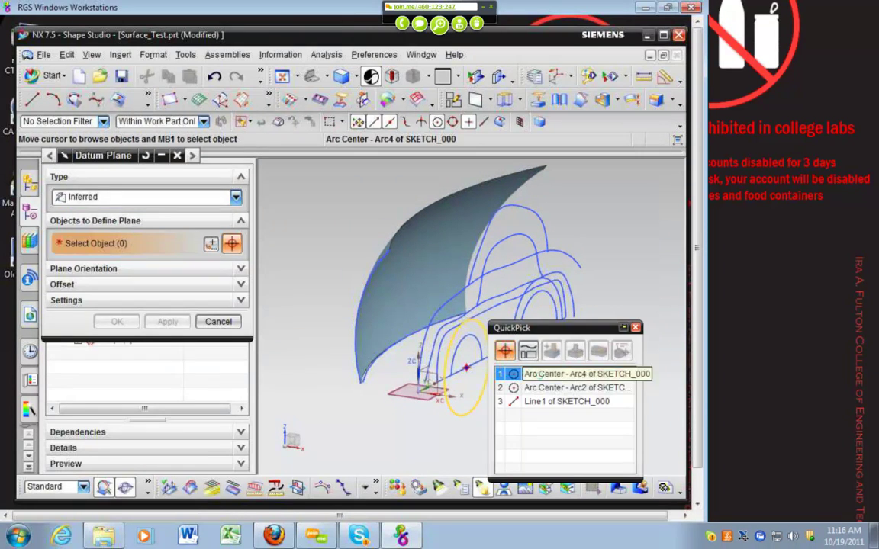
pyautogui.click(546, 374)
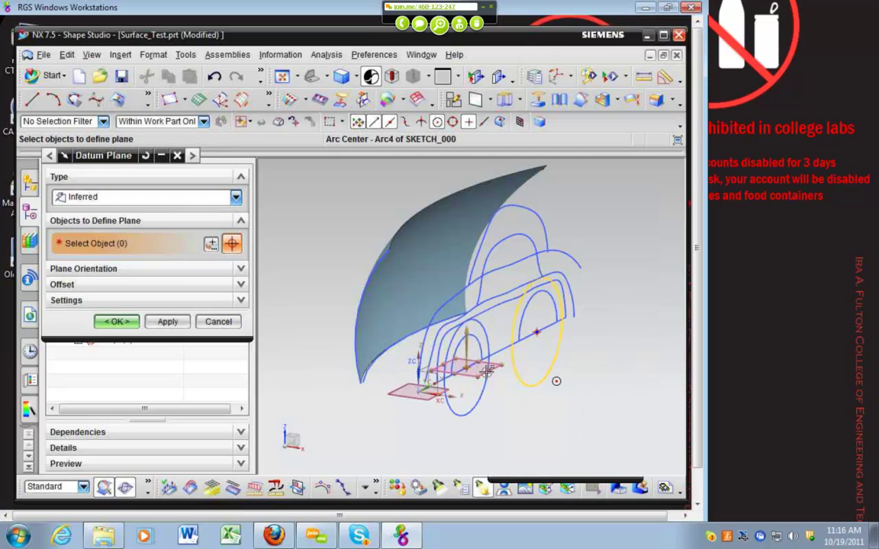
pyautogui.click(148, 271)
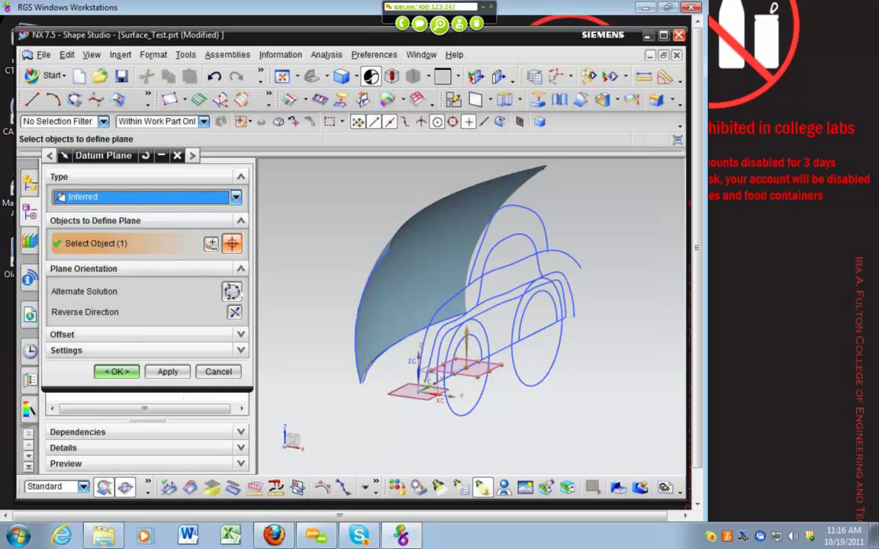
pyautogui.click(231, 291)
pyautogui.click(232, 291)
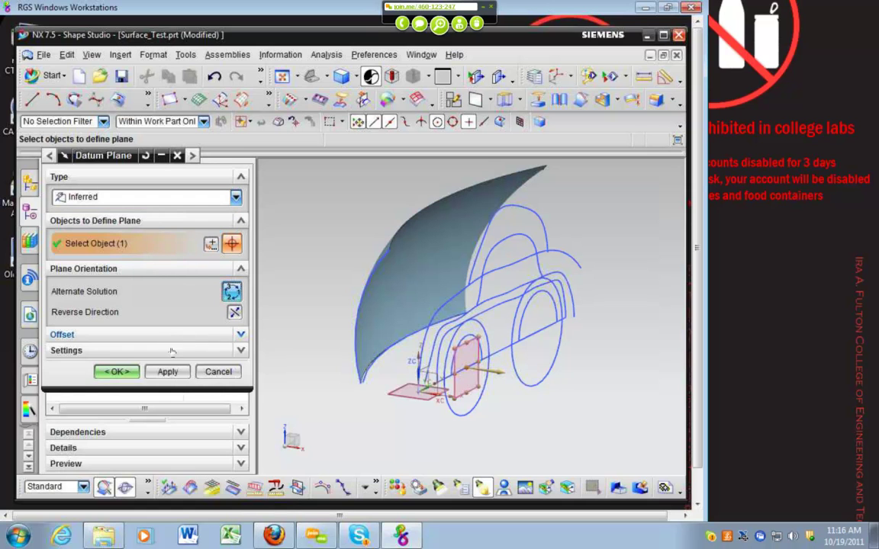
pyautogui.click(116, 371)
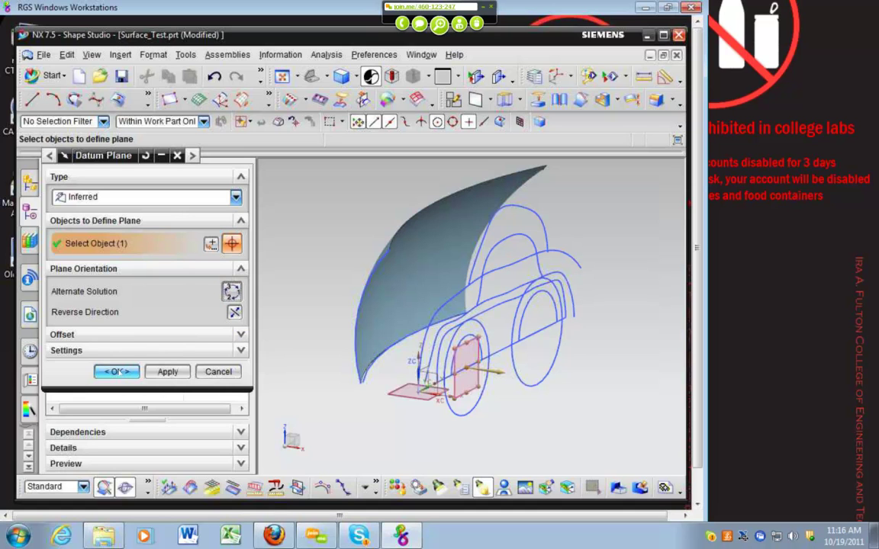
pyautogui.click(231, 291)
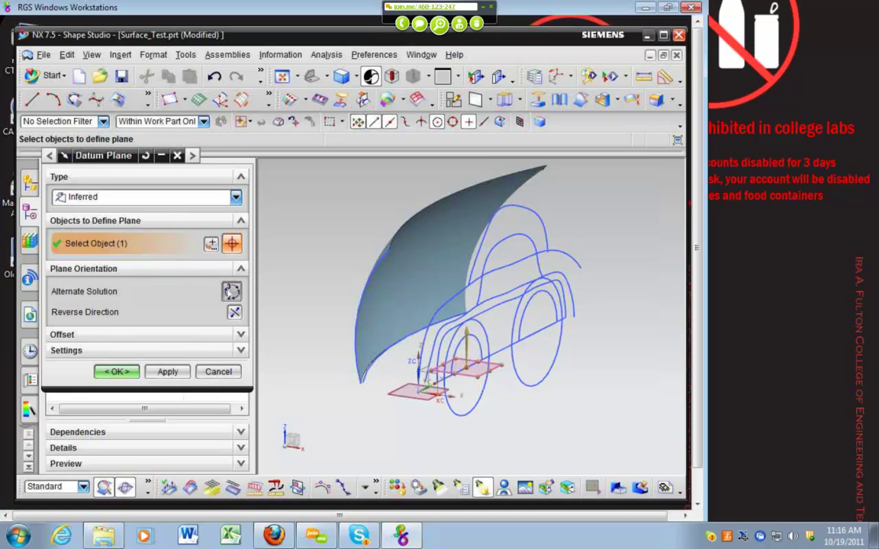
pyautogui.click(231, 291)
pyautogui.click(132, 375)
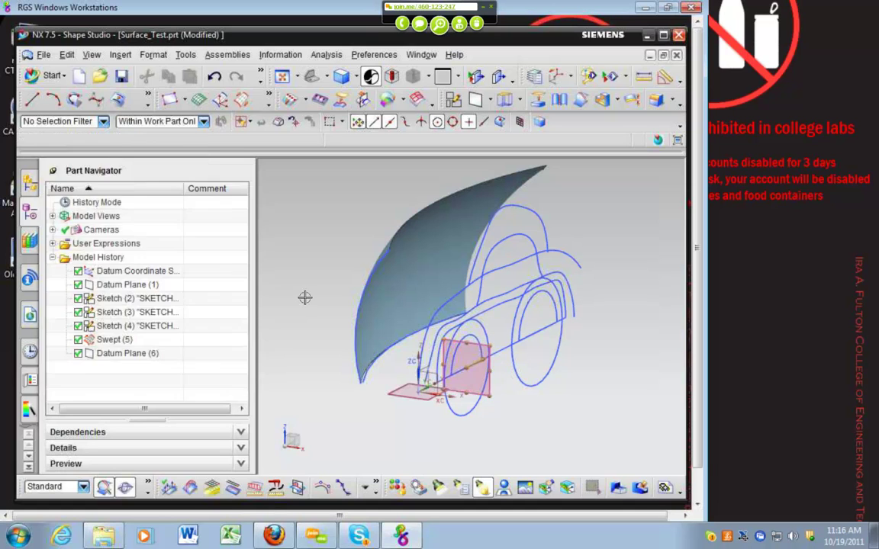
# Create a second datum plane through the farther wheel's arc center, using the alternate solution perpendicular to the line joining the wheel centers.
pyautogui.click(476, 99)
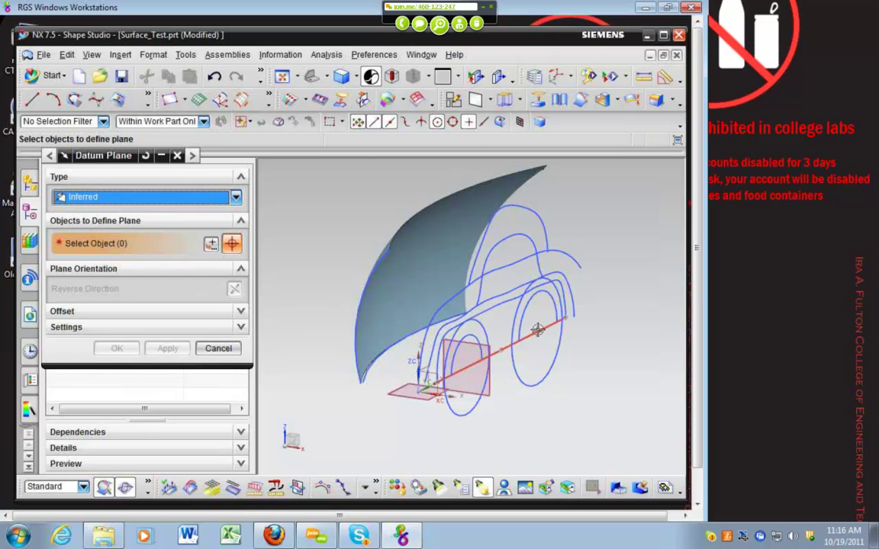
pyautogui.click(553, 333)
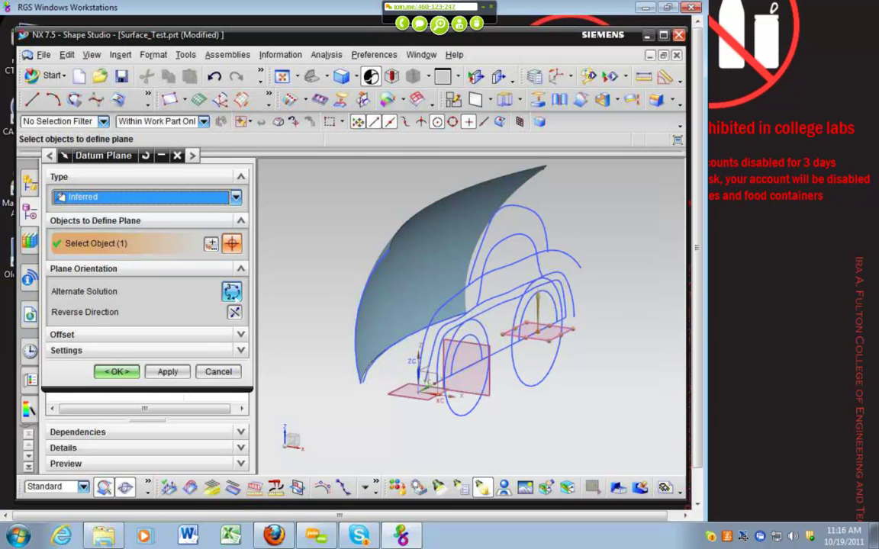
pyautogui.click(231, 291)
pyautogui.click(117, 371)
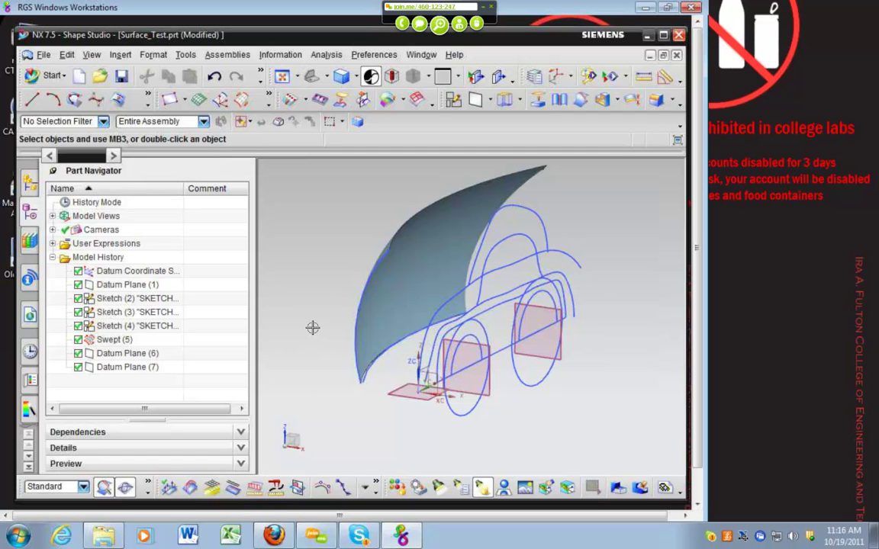
# Start a new sketch on the horizontal datum plane at the origin.
pyautogui.moveTo(319, 323); pyautogui.dragTo(320, 325, button='middle')
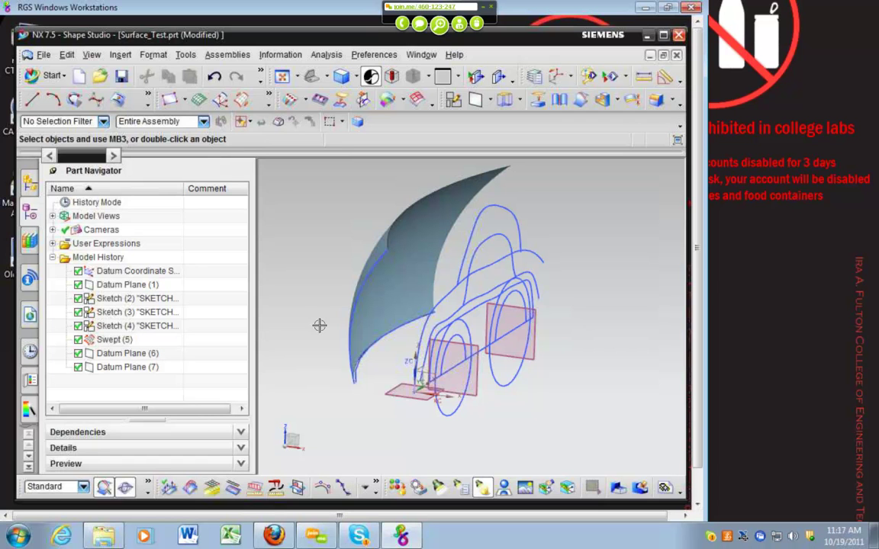
pyautogui.moveTo(288, 295); pyautogui.dragTo(257, 269, button='middle')
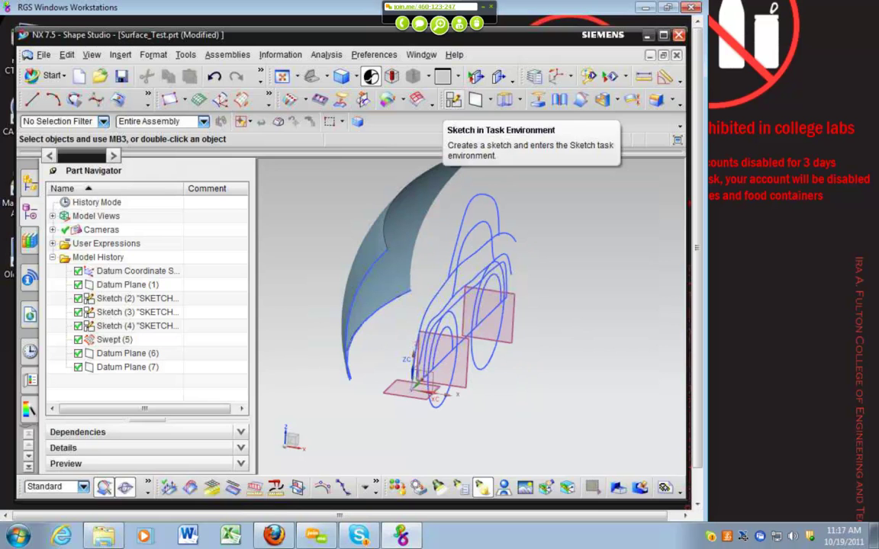
pyautogui.click(412, 97)
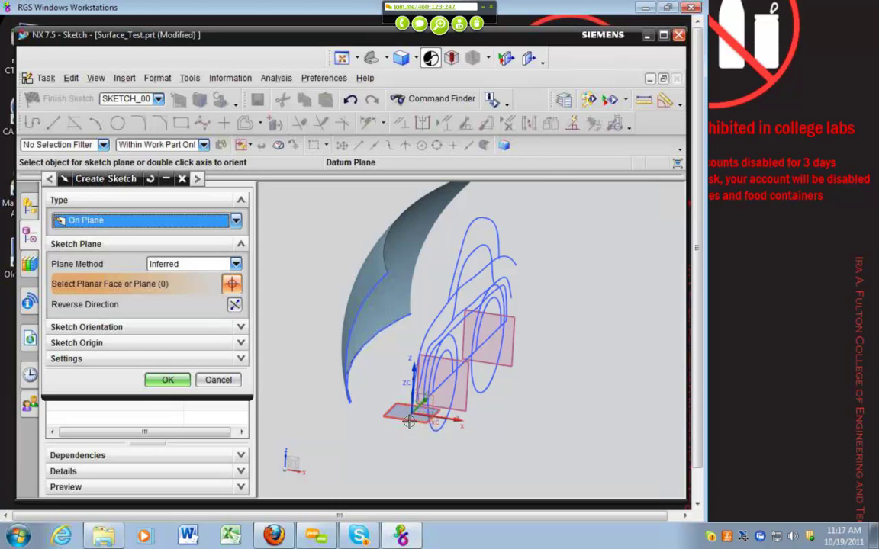
pyautogui.click(410, 422)
pyautogui.middleClick(410, 422)
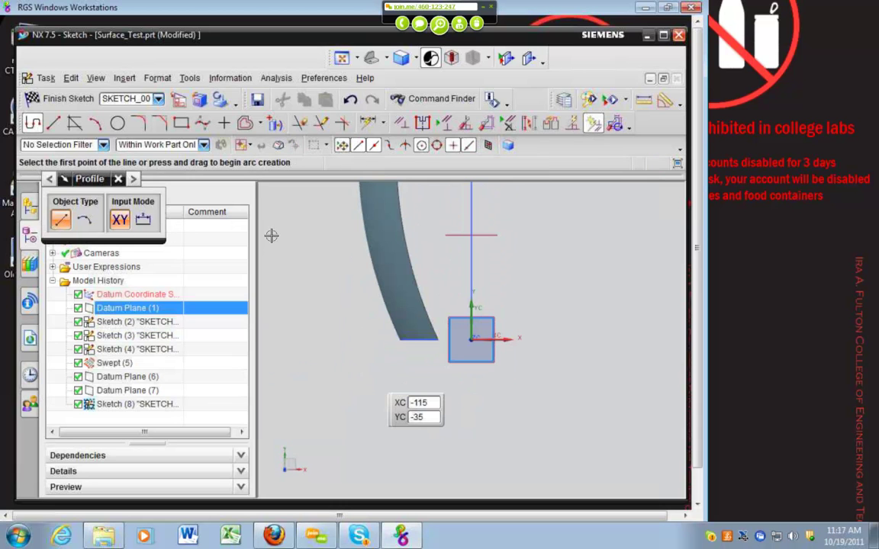
# Draw a horizontal line from the origin in the negative X direction past the swept surface and convert it to a reference line.
pyautogui.click(53, 123)
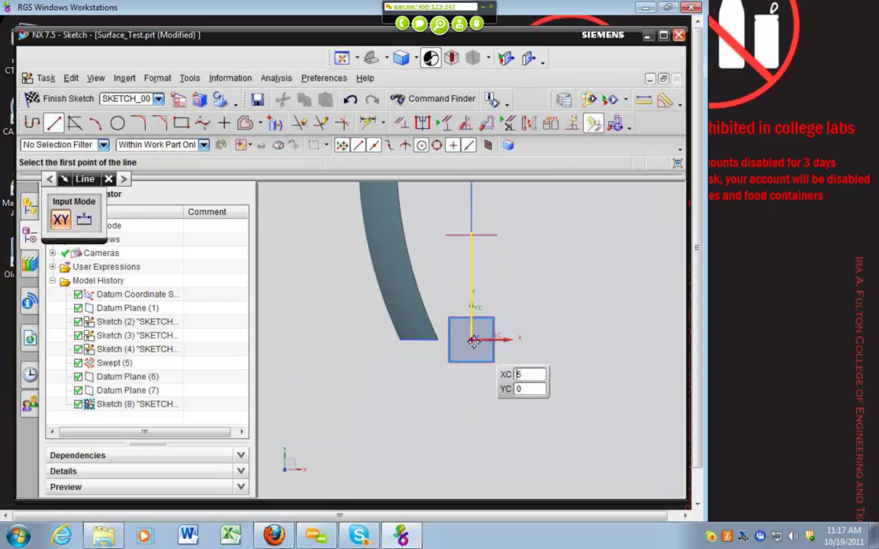
pyautogui.click(474, 341)
pyautogui.click(348, 340)
pyautogui.press('Escape')
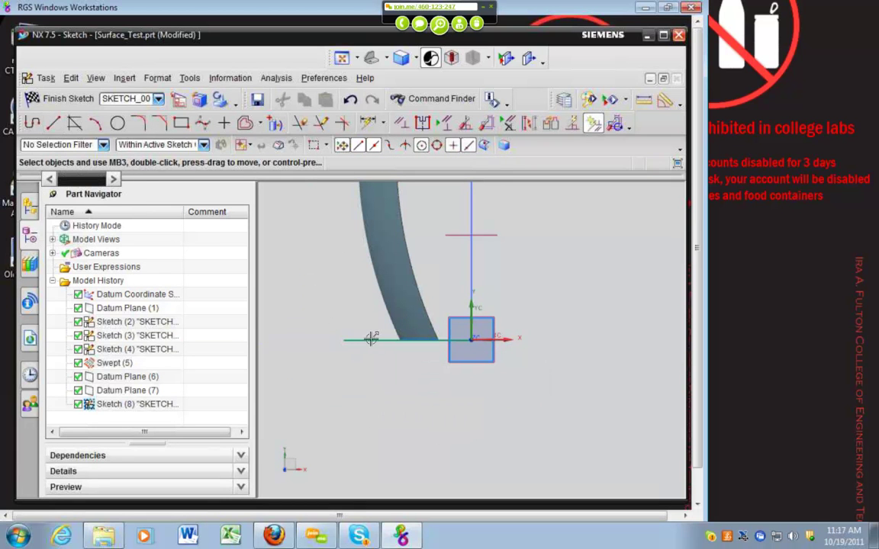
pyautogui.rightClick(370, 339)
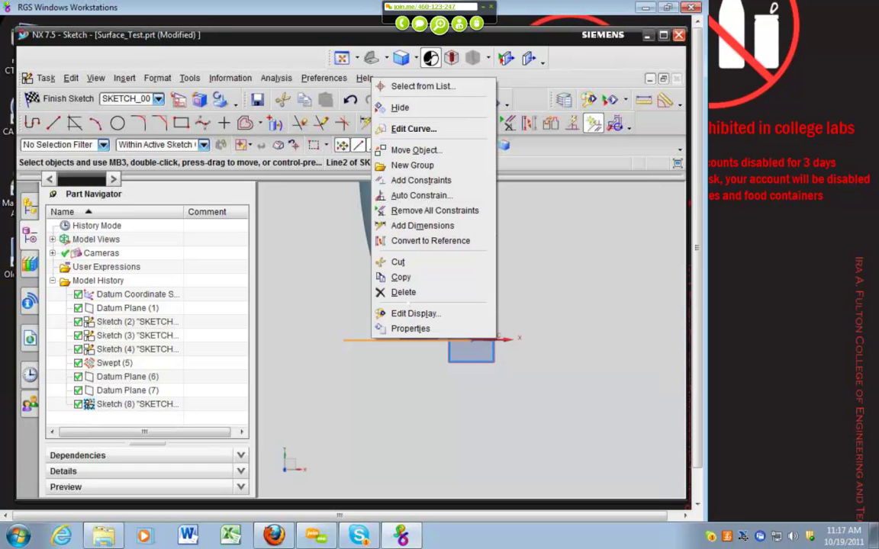
pyautogui.click(405, 293)
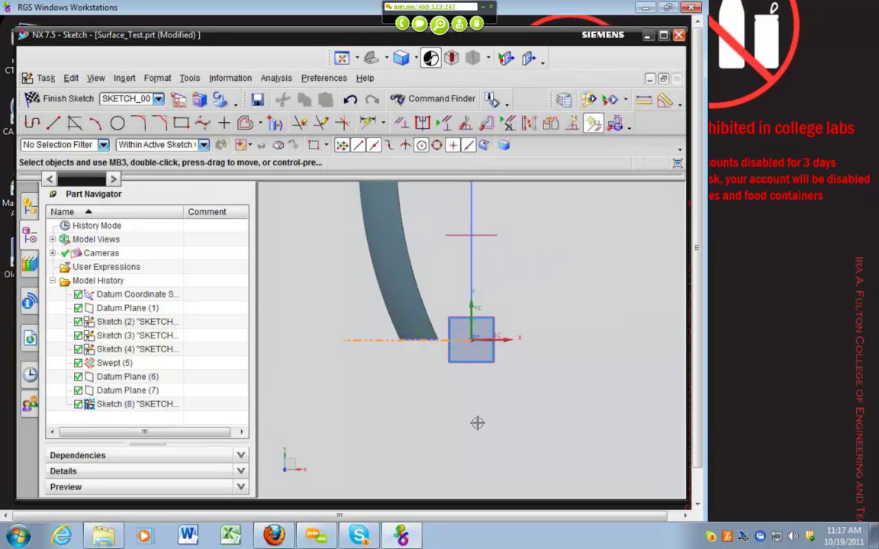
# Draw a degree 3 studio spline from the origin through a point on the reference line to the endpoint of the swept surface's lower edge.
pyautogui.moveTo(478, 406)
pyautogui.mouseDown(button='middle')
pyautogui.moveTo(474, 396)
pyautogui.moveTo(500, 398)
pyautogui.moveTo(490, 384)
pyautogui.moveTo(519, 388)
pyautogui.moveTo(475, 402)
pyautogui.moveTo(486, 415)
pyautogui.moveTo(479, 401)
pyautogui.mouseUp(button='middle')
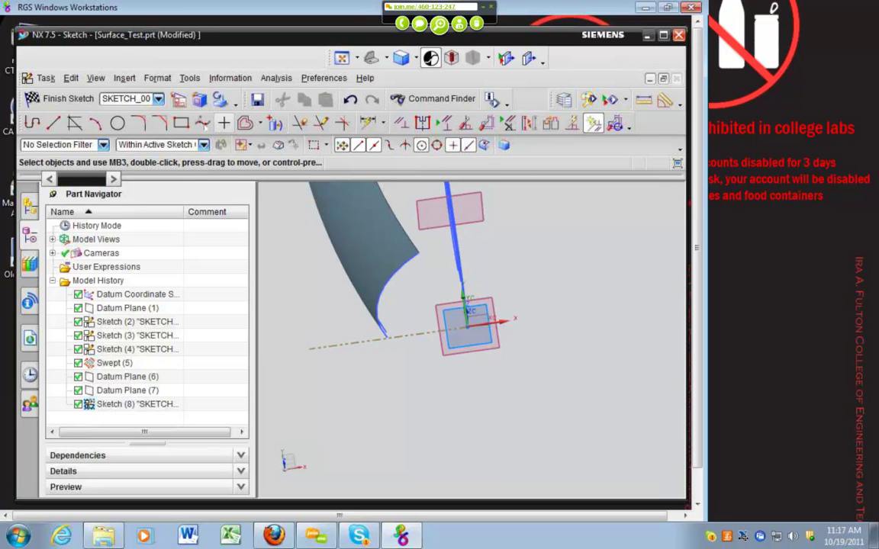
pyautogui.click(202, 123)
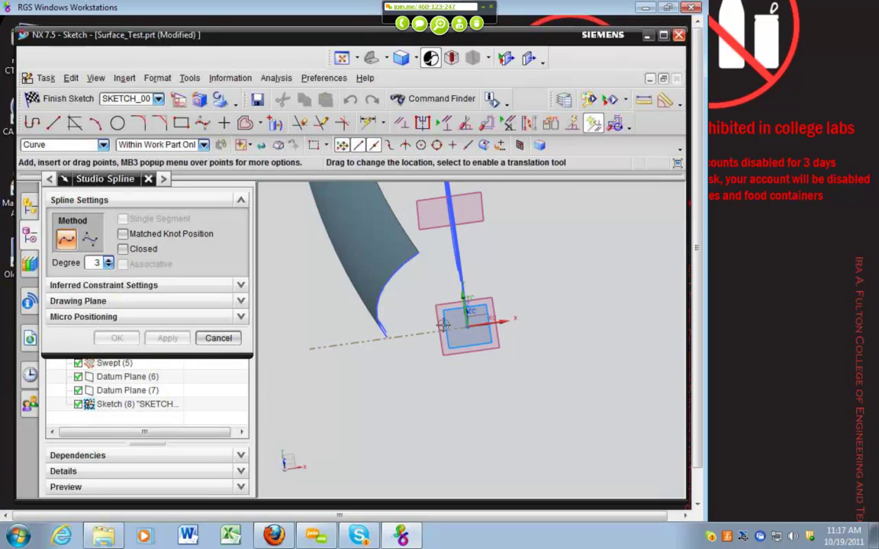
pyautogui.click(467, 327)
pyautogui.click(428, 330)
pyautogui.click(427, 328)
pyautogui.moveTo(402, 303); pyautogui.dragTo(389, 329, button='middle')
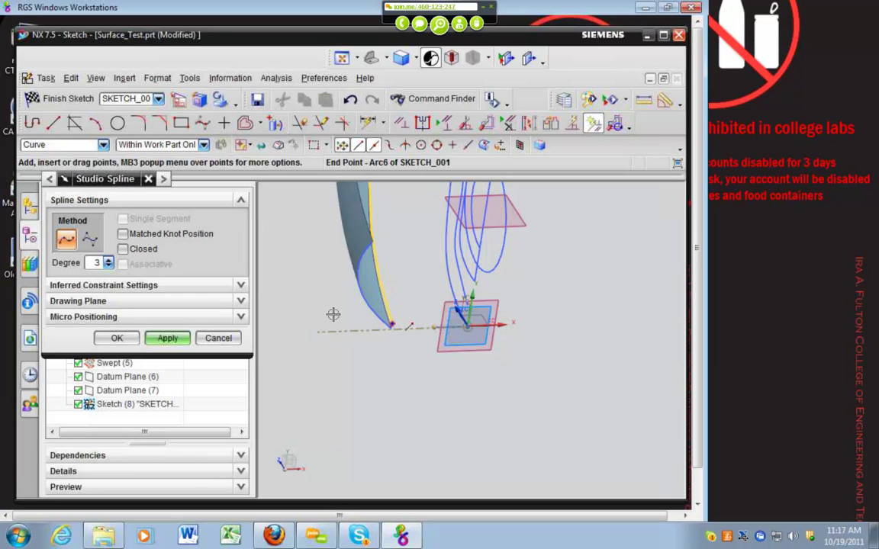
pyautogui.click(391, 325)
pyautogui.moveTo(390, 369)
pyautogui.mouseDown(button='middle')
pyautogui.moveTo(377, 347)
pyautogui.moveTo(329, 319)
pyautogui.moveTo(359, 365)
pyautogui.moveTo(388, 350)
pyautogui.moveTo(373, 312)
pyautogui.moveTo(417, 350)
pyautogui.moveTo(430, 285)
pyautogui.mouseUp(button='middle')
pyautogui.middleClick(370, 306)
# Finish the sketch, read through the update warning and failure report, and close it.
pyautogui.click(68, 98)
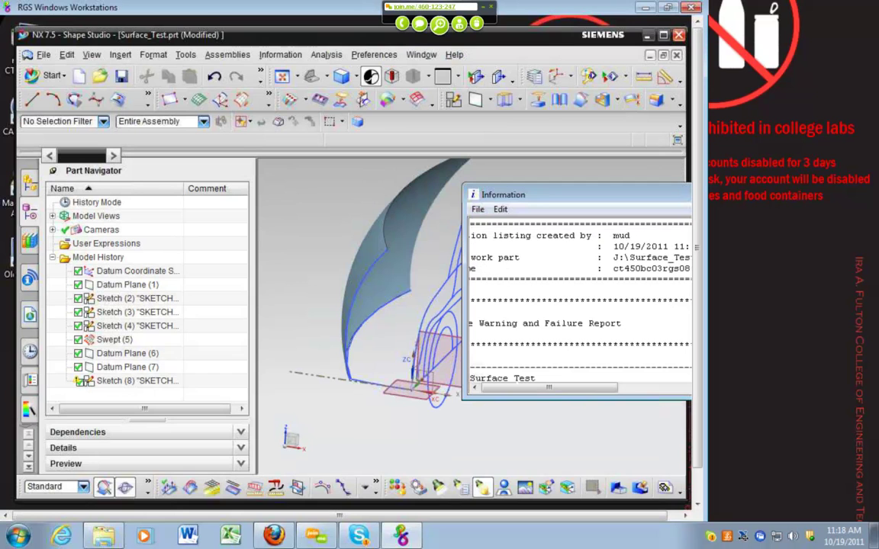
pyautogui.moveTo(644, 248); pyautogui.dragTo(641, 302)
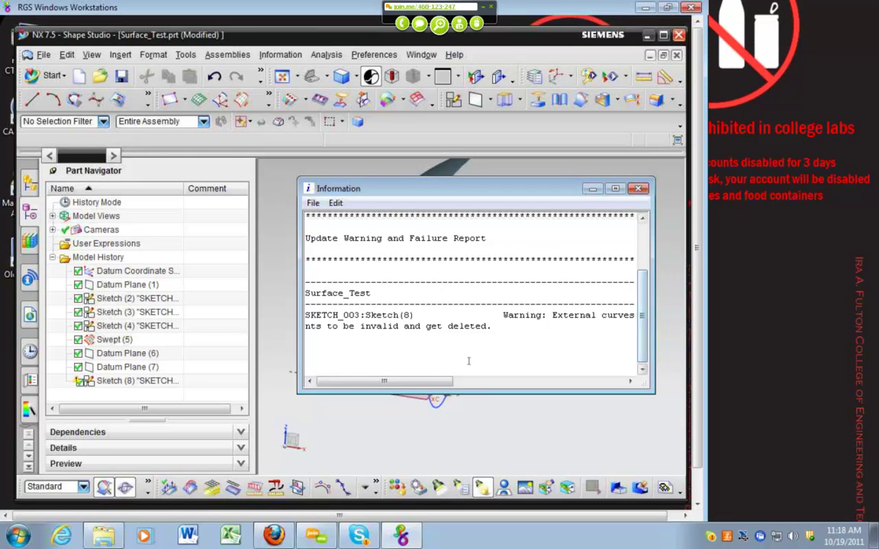
pyautogui.moveTo(432, 382)
pyautogui.mouseDown()
pyautogui.moveTo(607, 385)
pyautogui.moveTo(591, 247)
pyautogui.mouseUp()
pyautogui.click(643, 190)
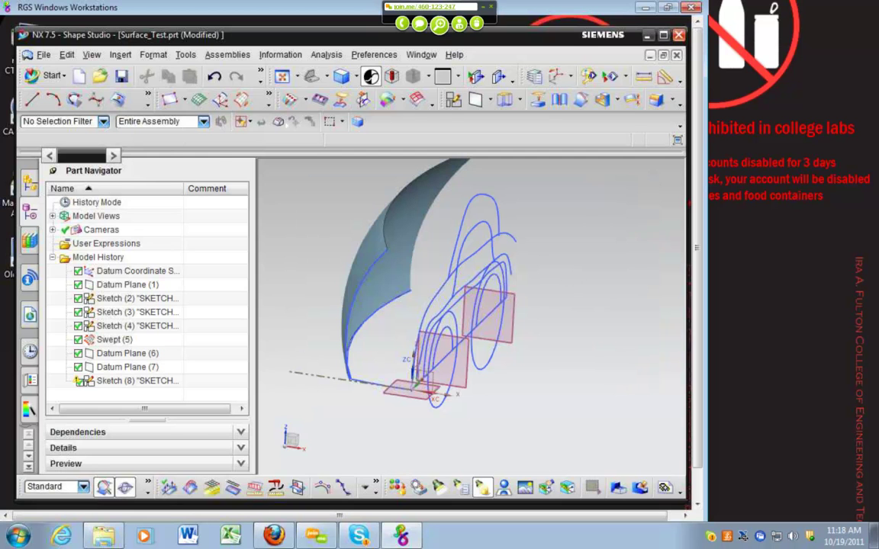
# Start a new sketch on the datum plane through the nearer wheel's center and view it square to the plane.
pyautogui.click(454, 100)
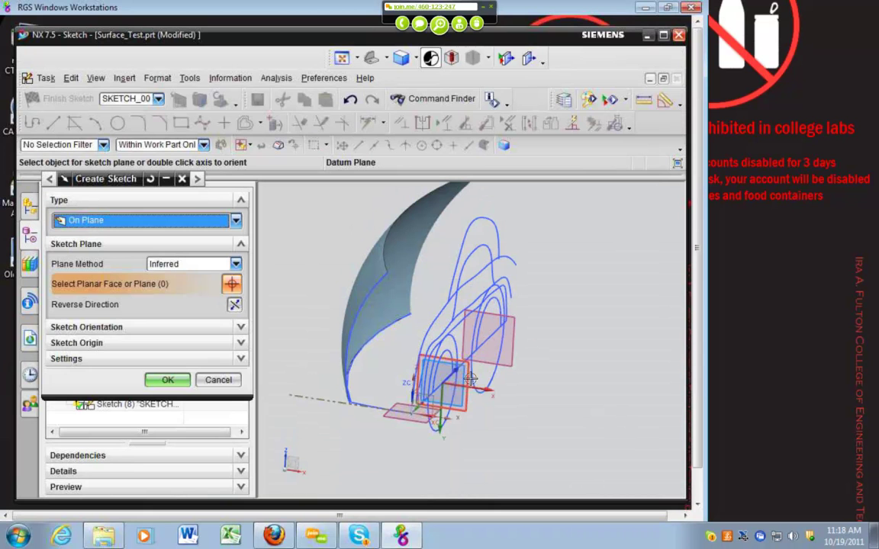
pyautogui.click(471, 380)
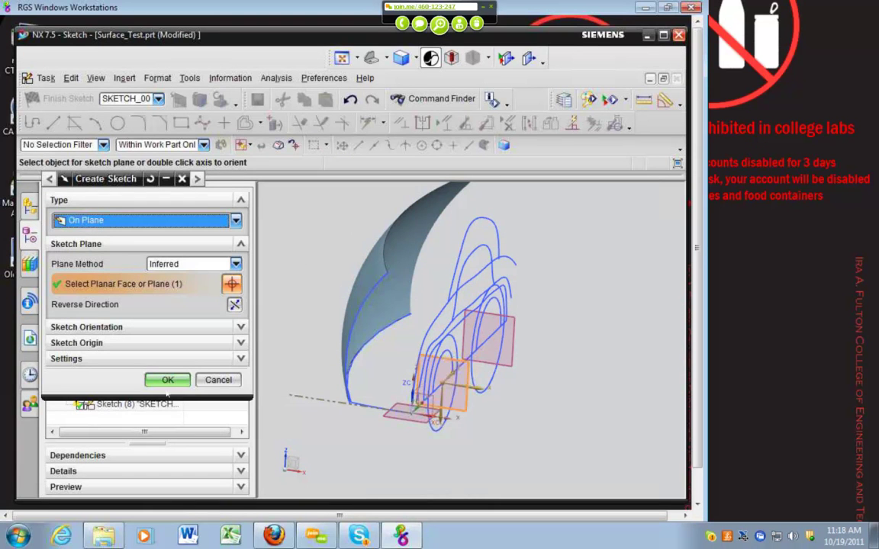
pyautogui.click(173, 382)
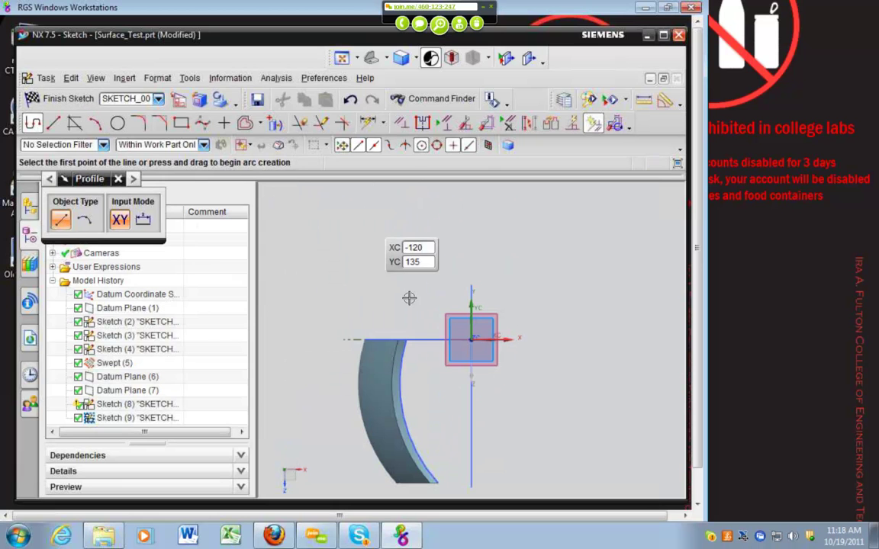
pyautogui.moveTo(408, 305); pyautogui.dragTo(411, 180, button='middle')
pyautogui.press('F8')
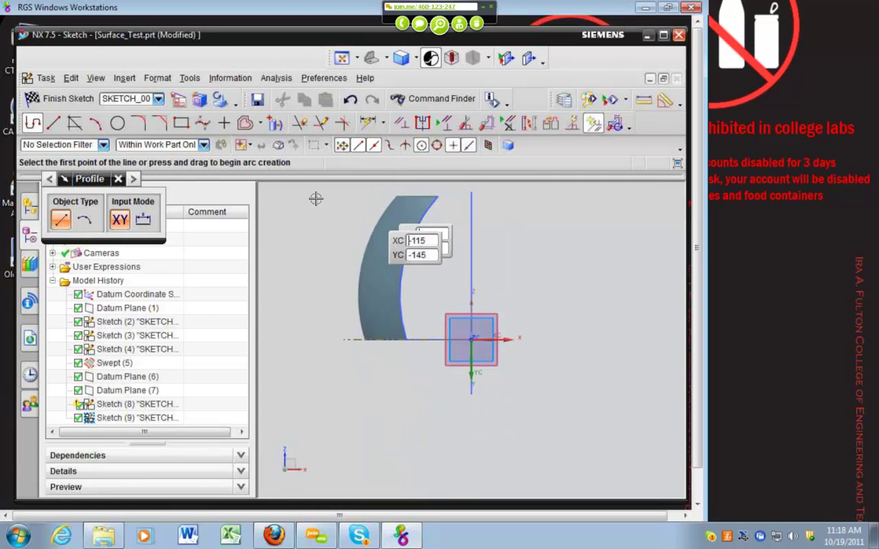
# Draw a horizontal line from the car's side-profile curve in the negative X direction past the swept surface and convert it to a reference line.
pyautogui.press('l')
pyautogui.moveTo(501, 272); pyautogui.dragTo(490, 271, button='middle')
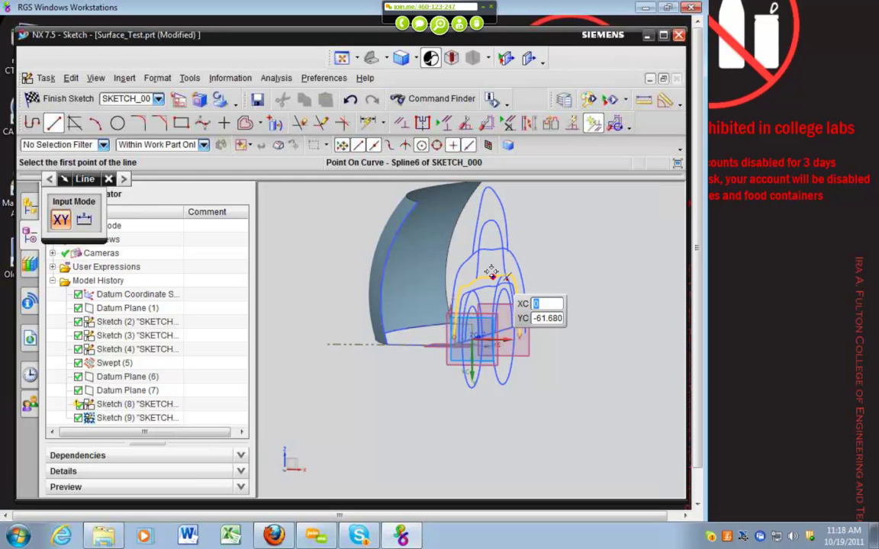
pyautogui.click(469, 259)
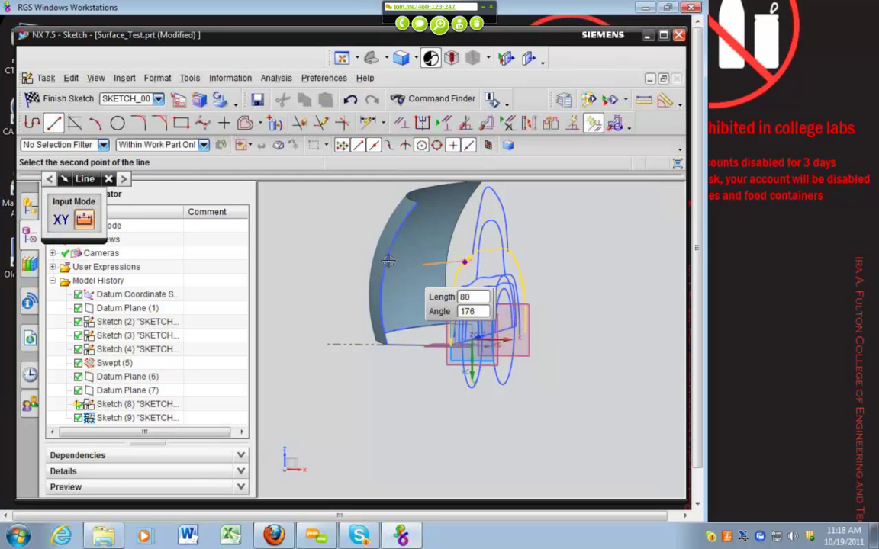
pyautogui.click(348, 258)
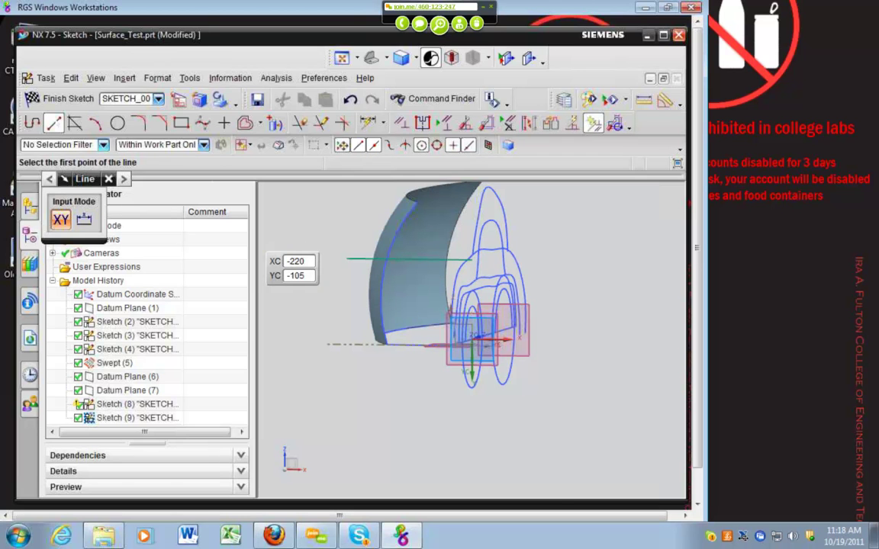
pyautogui.press('Escape')
pyautogui.rightClick(433, 258)
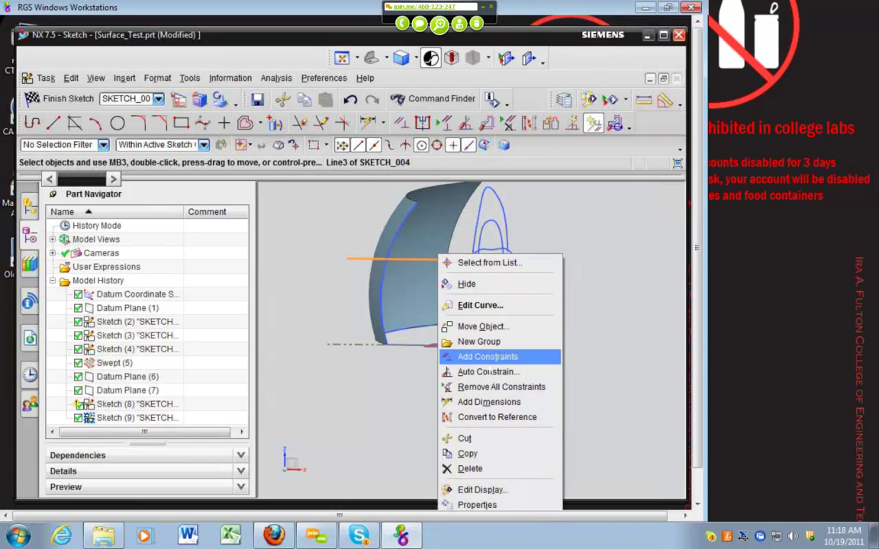
pyautogui.click(496, 416)
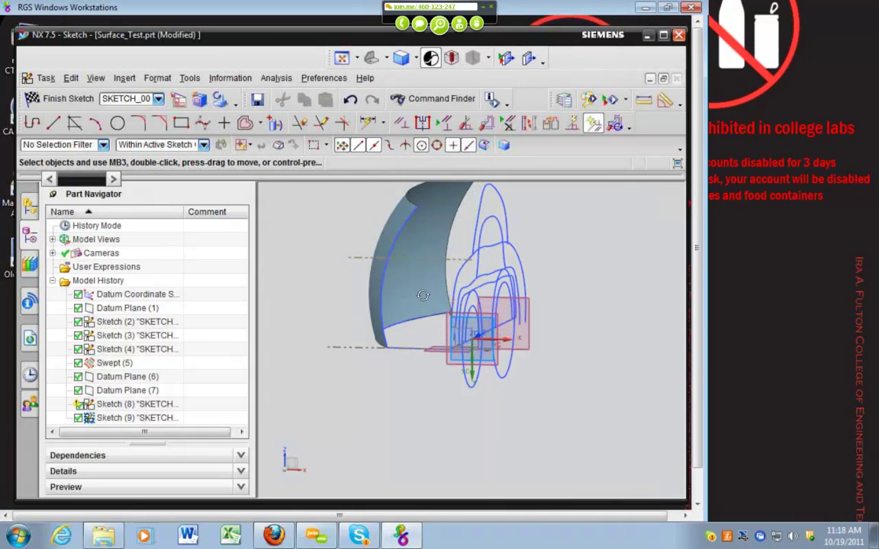
pyautogui.moveTo(422, 296); pyautogui.dragTo(423, 313, button='middle')
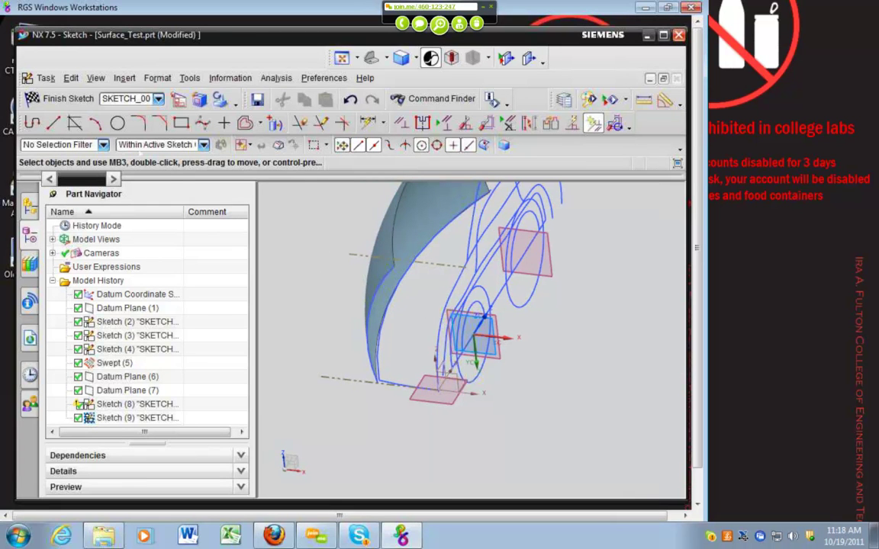
pyautogui.press('a')
pyautogui.click(275, 123)
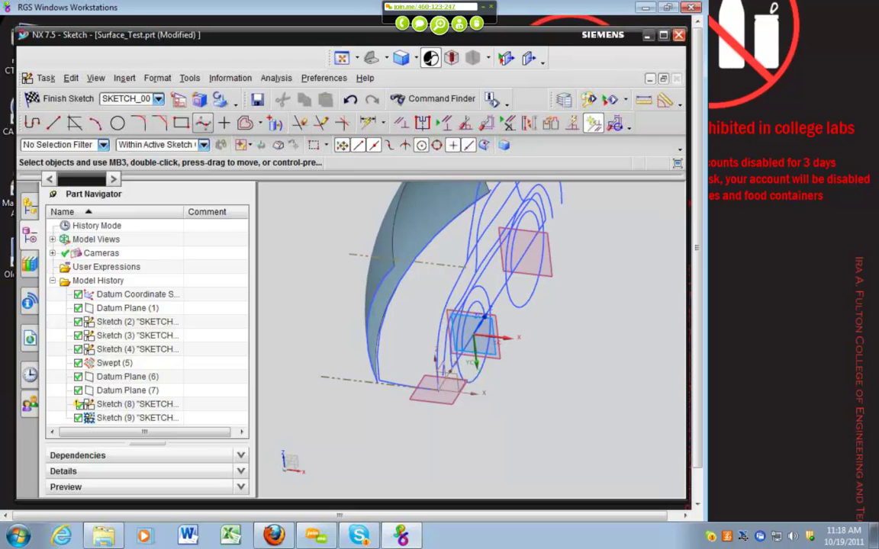
pyautogui.click(466, 269)
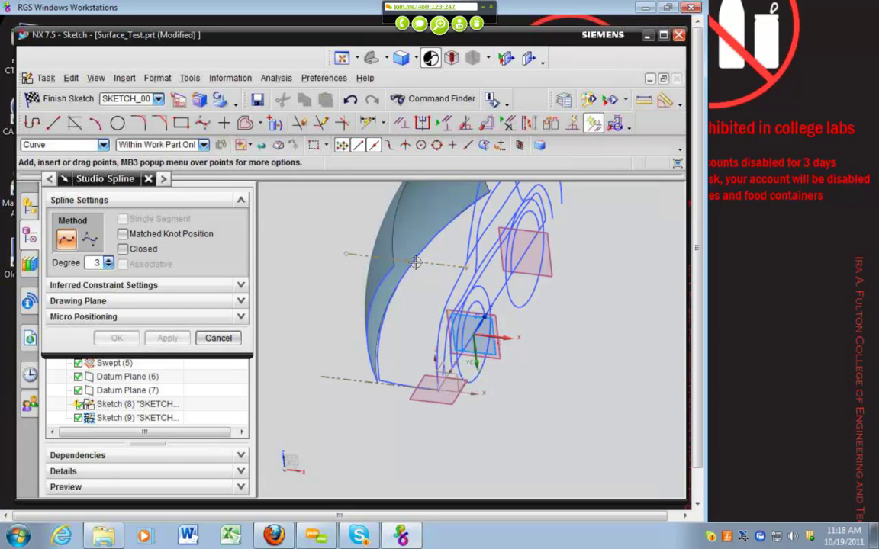
pyautogui.click(422, 263)
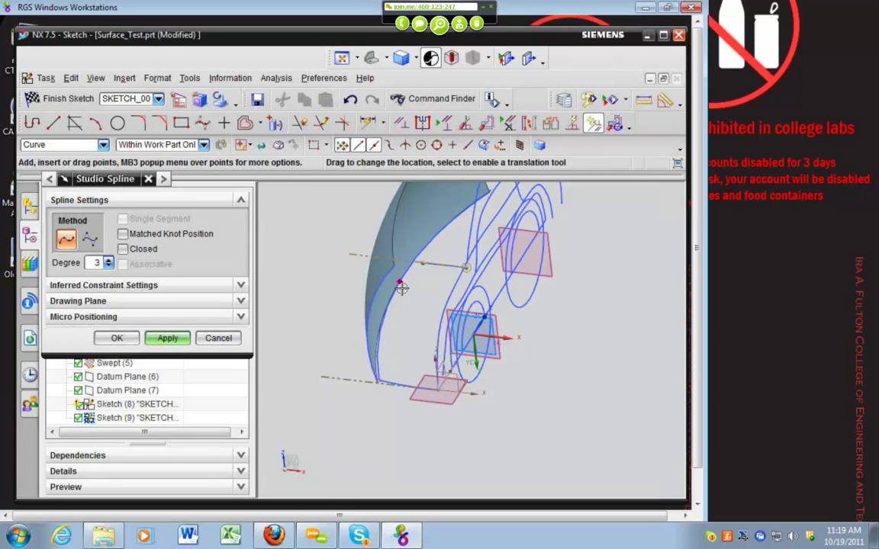
pyautogui.moveTo(361, 261)
pyautogui.mouseDown(button='middle')
pyautogui.moveTo(403, 271)
pyautogui.moveTo(370, 245)
pyautogui.moveTo(413, 273)
pyautogui.moveTo(375, 284)
pyautogui.moveTo(334, 276)
pyautogui.moveTo(387, 289)
pyautogui.mouseUp(button='middle')
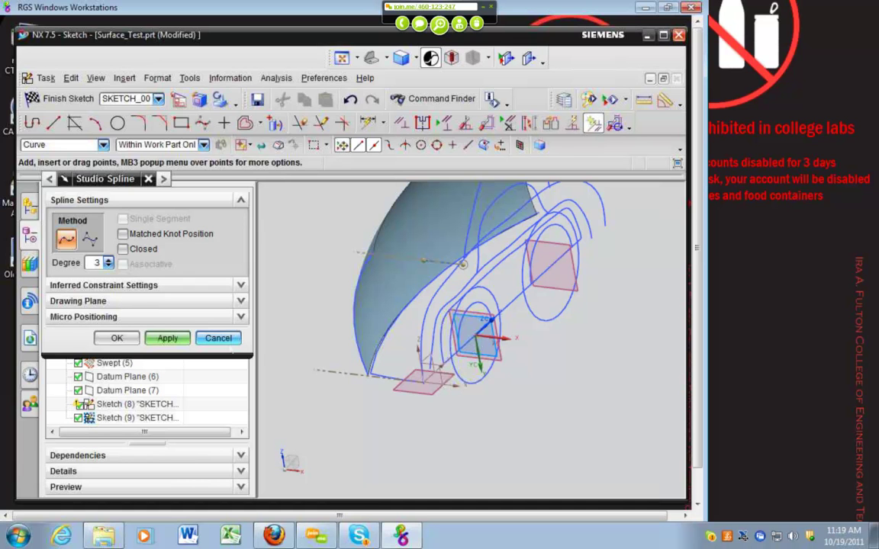
pyautogui.click(221, 339)
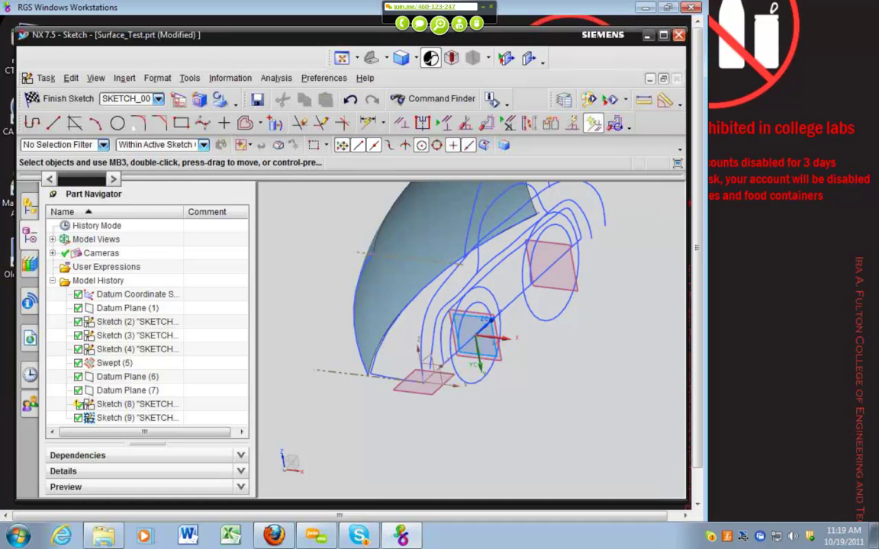
# Finish the sketch and start a new point feature with the Intersection Point type.
pyautogui.click(60, 99)
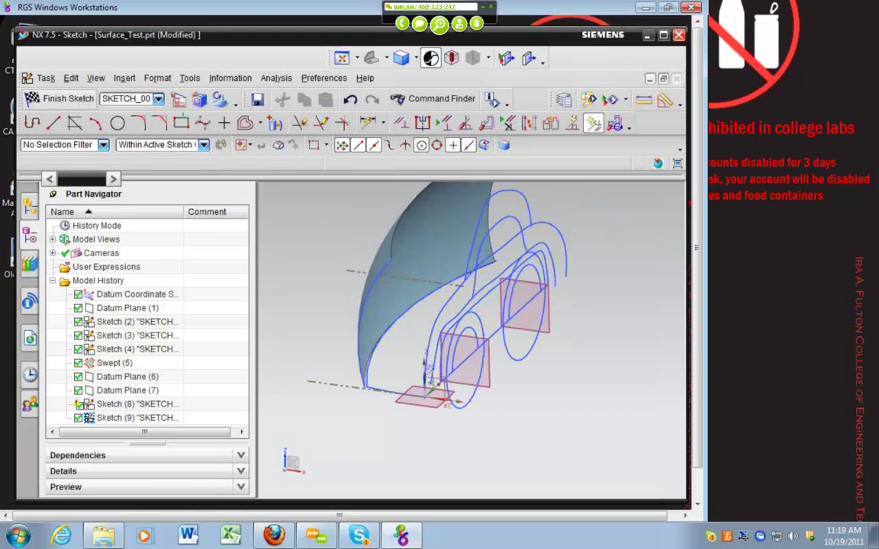
pyautogui.click(121, 55)
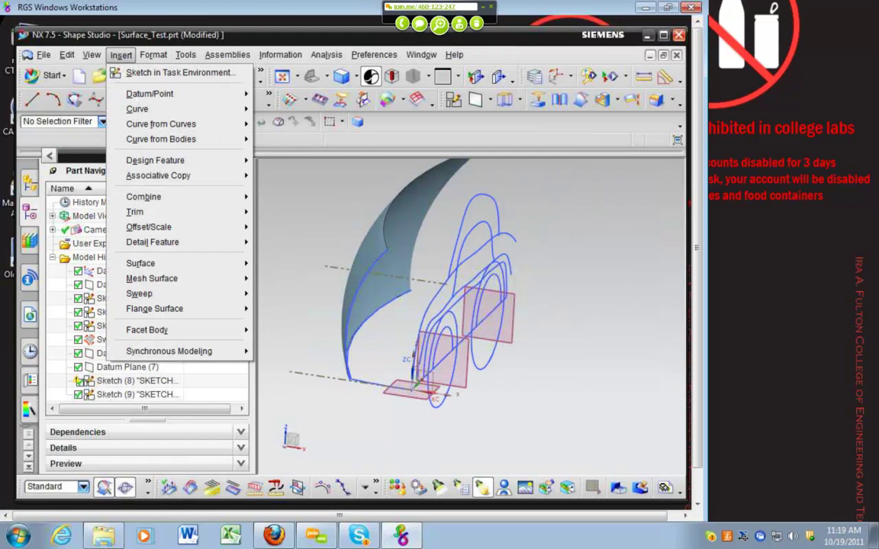
pyautogui.moveTo(181, 93)
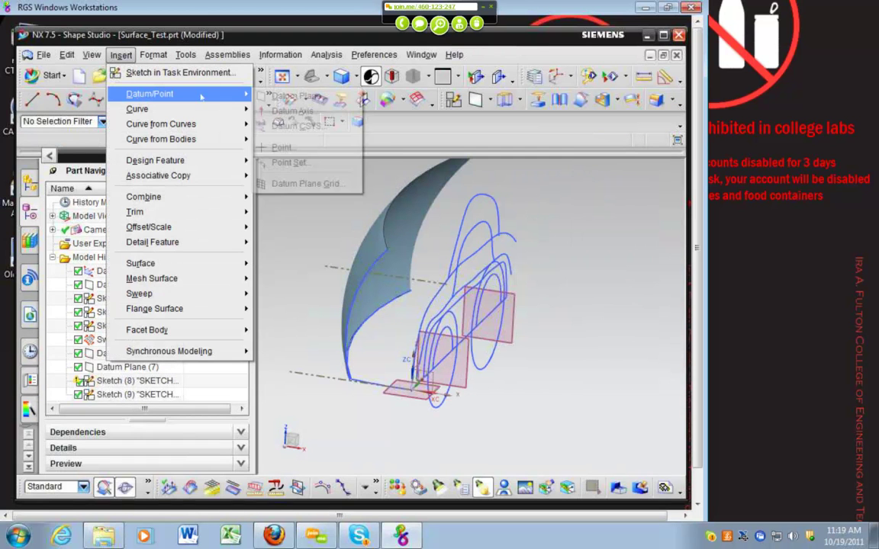
pyautogui.click(282, 147)
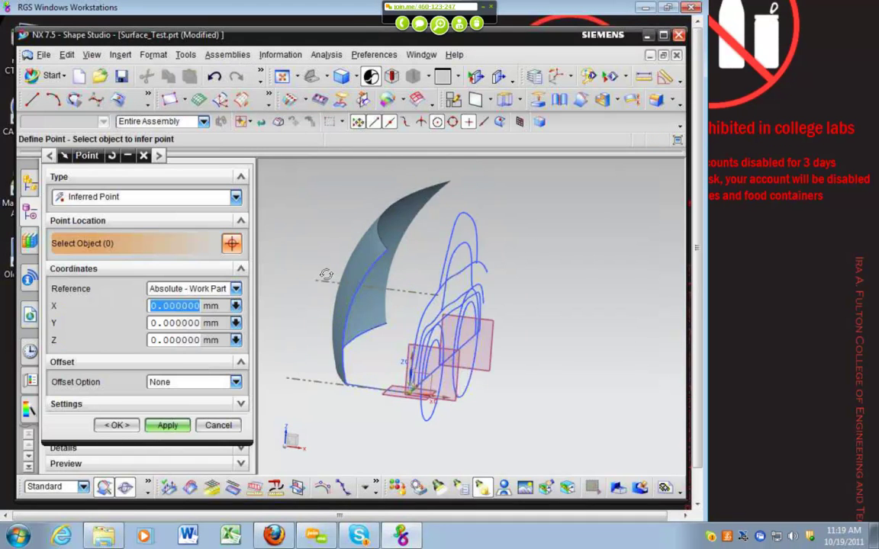
pyautogui.moveTo(328, 274); pyautogui.dragTo(336, 305, button='middle')
pyautogui.click(177, 197)
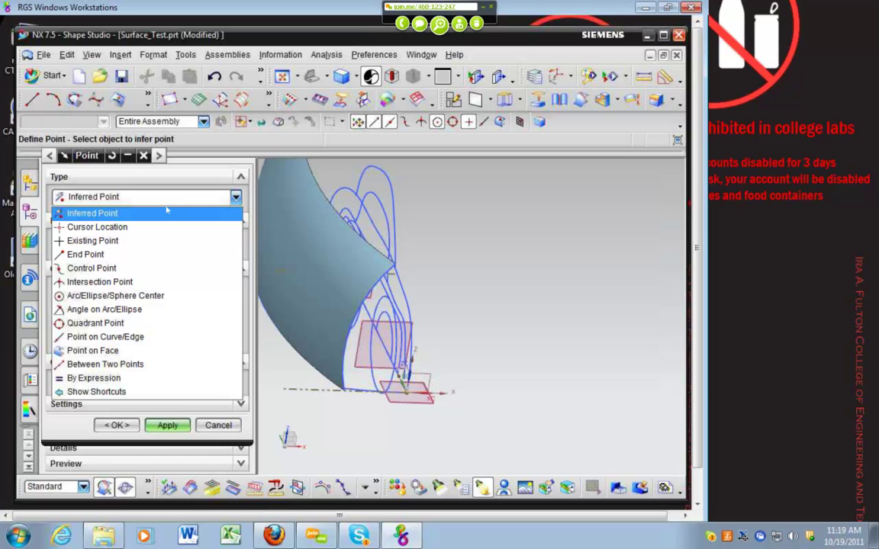
pyautogui.click(153, 282)
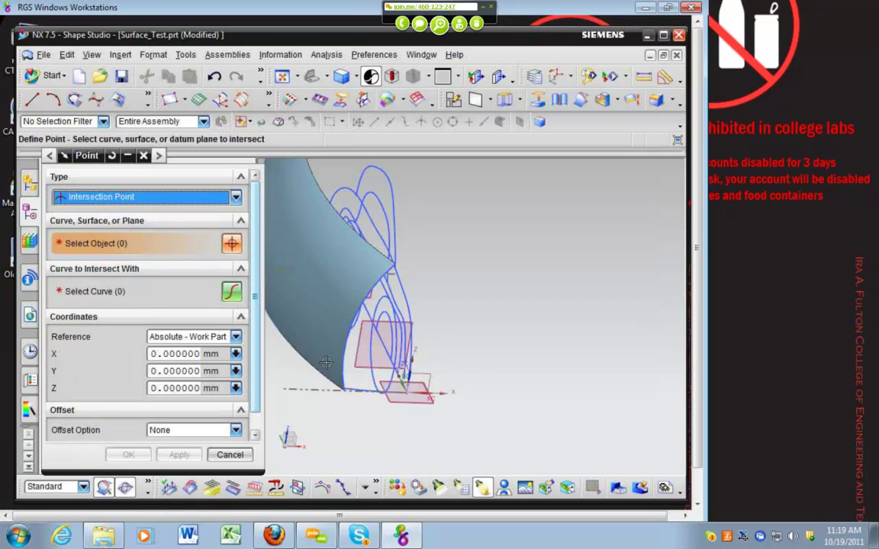
# Try the nearer wheel's datum plane instead of the swept surface as the object to intersect.
pyautogui.moveTo(323, 363); pyautogui.dragTo(353, 308, button='middle')
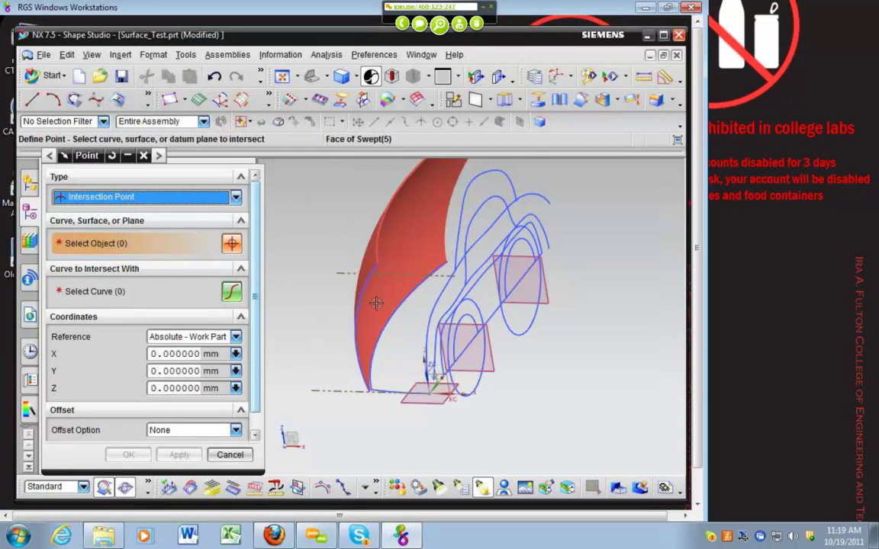
pyautogui.click(376, 304)
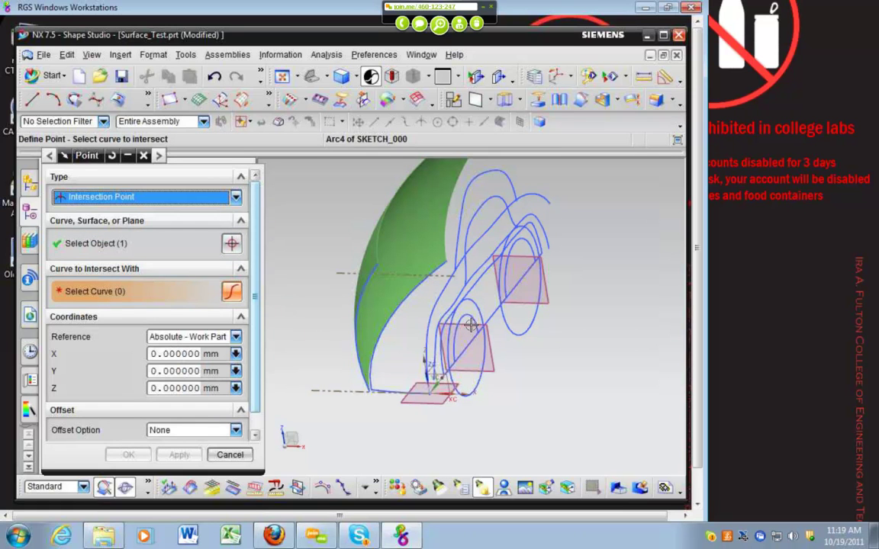
pyautogui.click(136, 244)
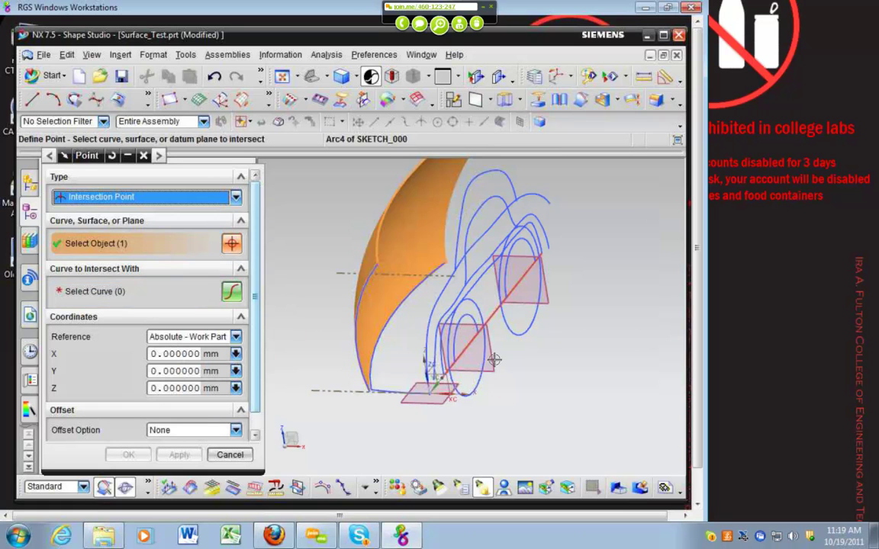
pyautogui.click(493, 360)
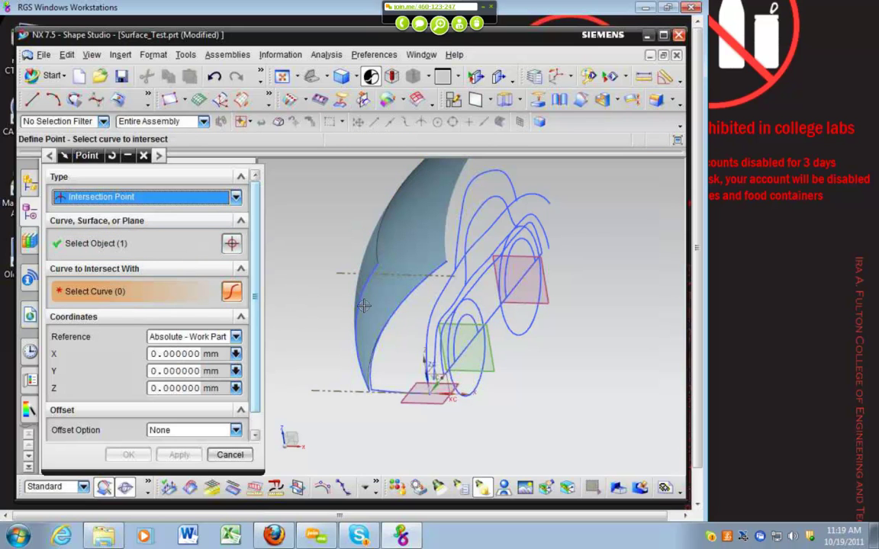
pyautogui.moveTo(343, 314); pyautogui.dragTo(315, 314, button='middle')
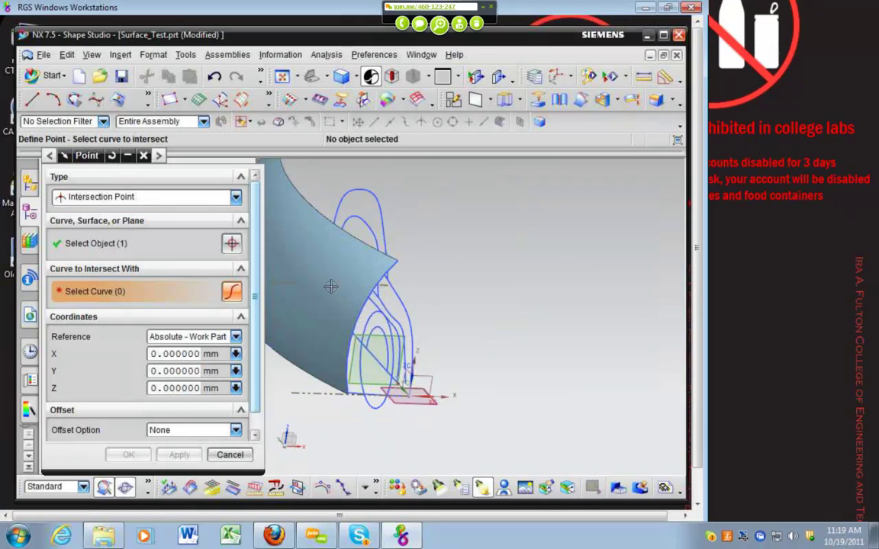
pyautogui.click(149, 249)
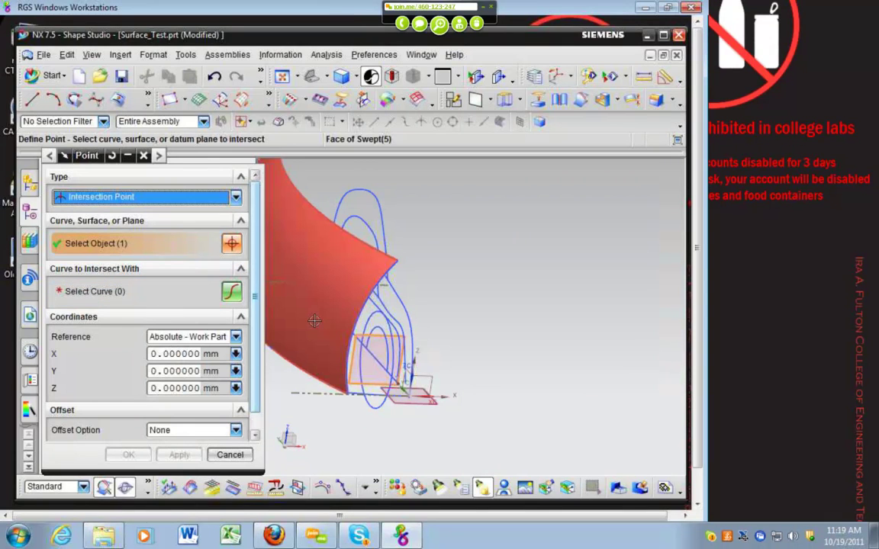
# Create an intersection point where the swept surface meets the reference line drawn on the nearer wheel's datum plane.
pyautogui.click(314, 320)
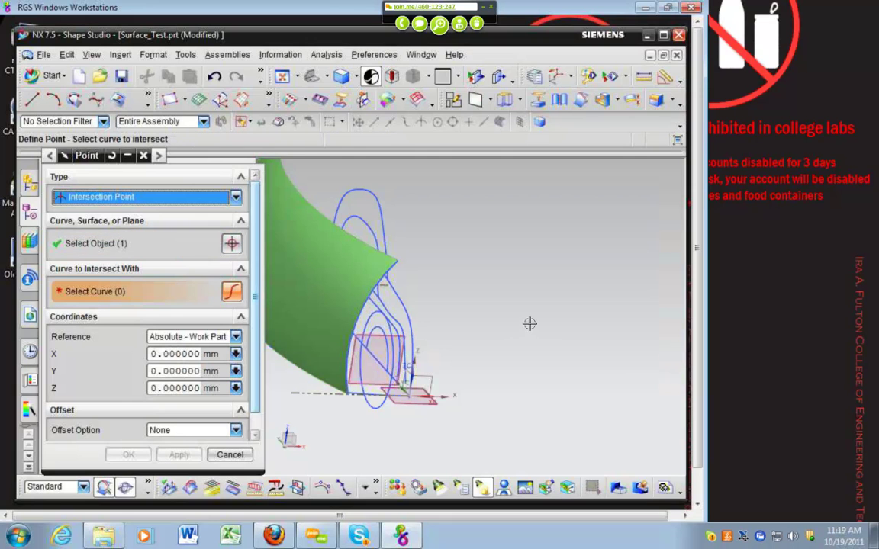
pyautogui.moveTo(529, 322)
pyautogui.mouseDown(button='middle')
pyautogui.moveTo(501, 333)
pyautogui.moveTo(398, 256)
pyautogui.mouseUp(button='middle')
pyautogui.click(409, 257)
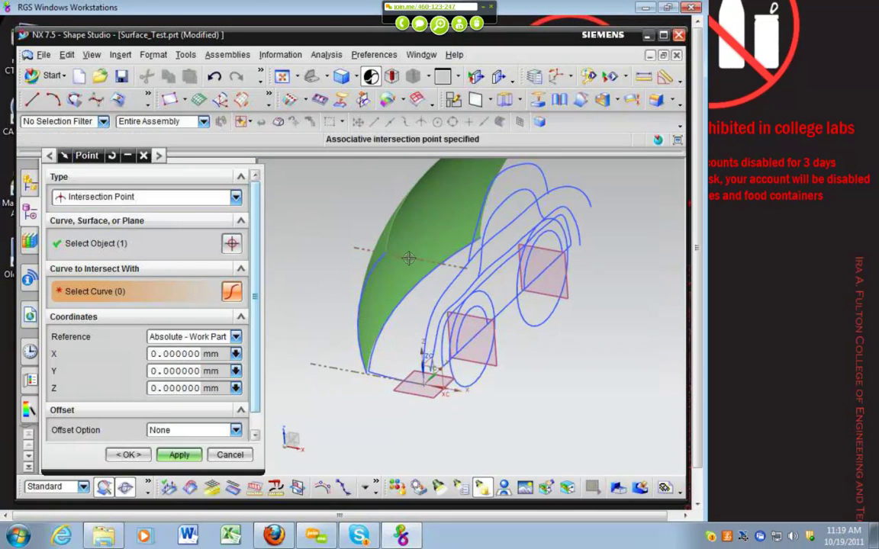
pyautogui.click(128, 455)
pyautogui.moveTo(272, 315)
pyautogui.mouseDown(button='middle')
pyautogui.moveTo(314, 308)
pyautogui.moveTo(322, 319)
pyautogui.moveTo(312, 326)
pyautogui.moveTo(284, 308)
pyautogui.mouseUp(button='middle')
pyautogui.click(121, 54)
pyautogui.click(267, 93)
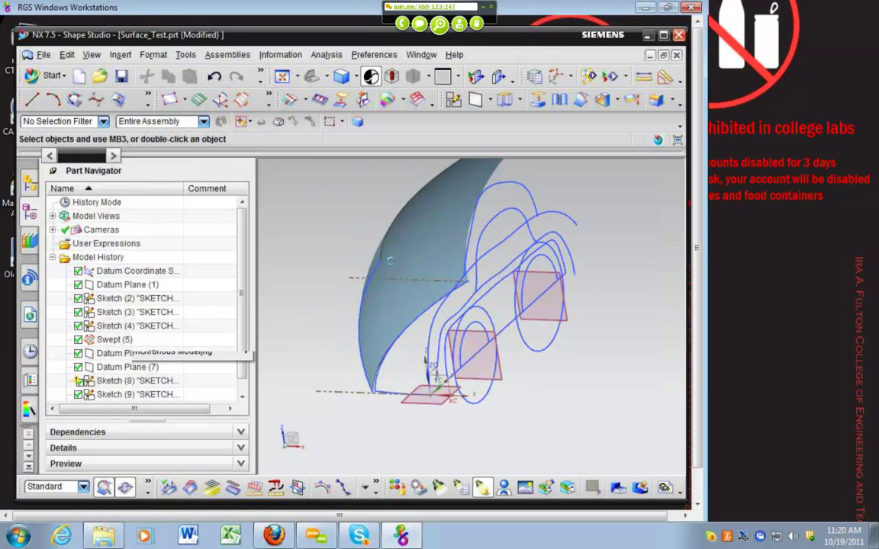
pyautogui.moveTo(379, 303); pyautogui.dragTo(360, 310, button='middle')
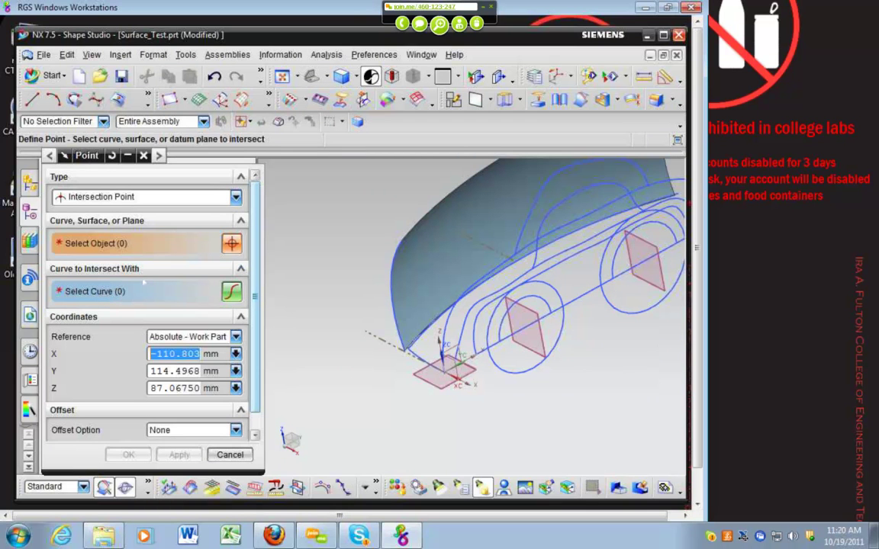
pyautogui.click(441, 249)
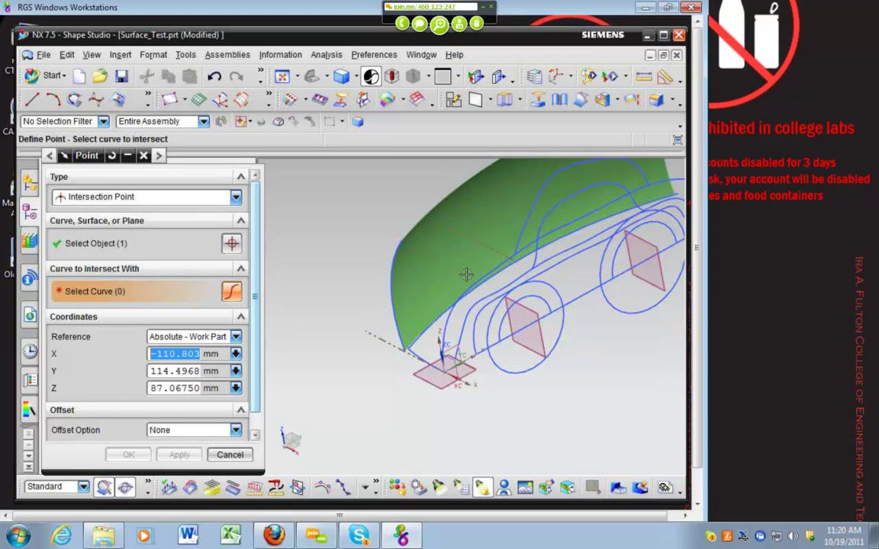
pyautogui.moveTo(478, 268); pyautogui.dragTo(491, 267, button='middle')
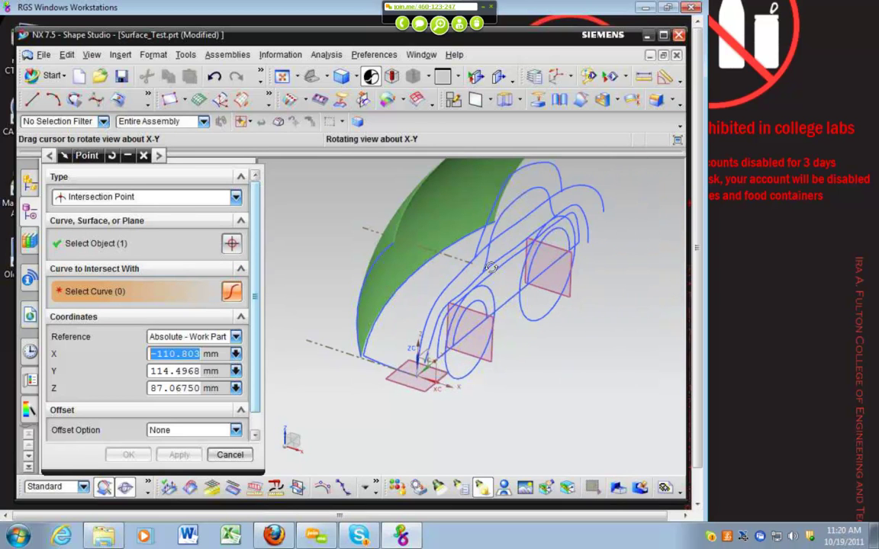
pyautogui.press('Escape')
# Open Sketch (8) to examine its geometry and exit it without edits.
pyautogui.moveTo(341, 261); pyautogui.dragTo(268, 270, button='middle')
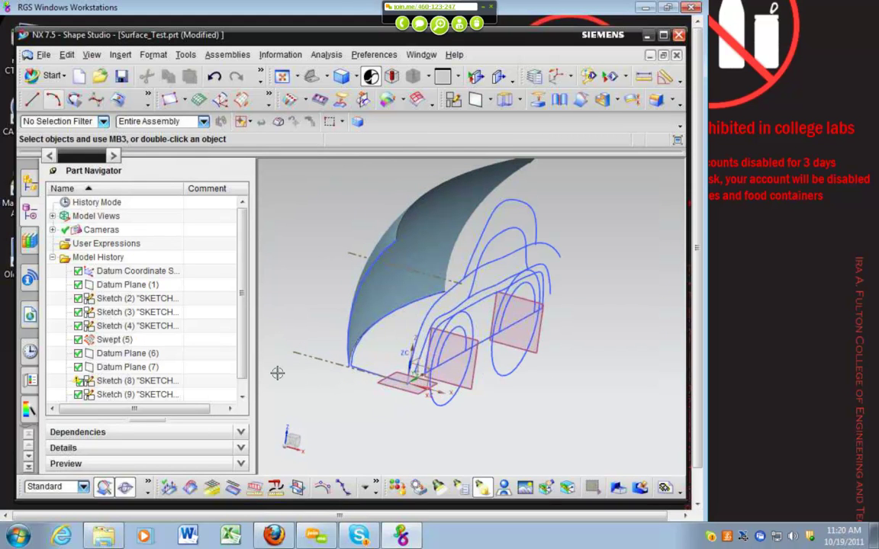
pyautogui.doubleClick(135, 381)
pyautogui.moveTo(475, 385); pyautogui.dragTo(455, 281, button='middle')
pyautogui.click(65, 99)
pyautogui.hotkey('ctrl', 'q')
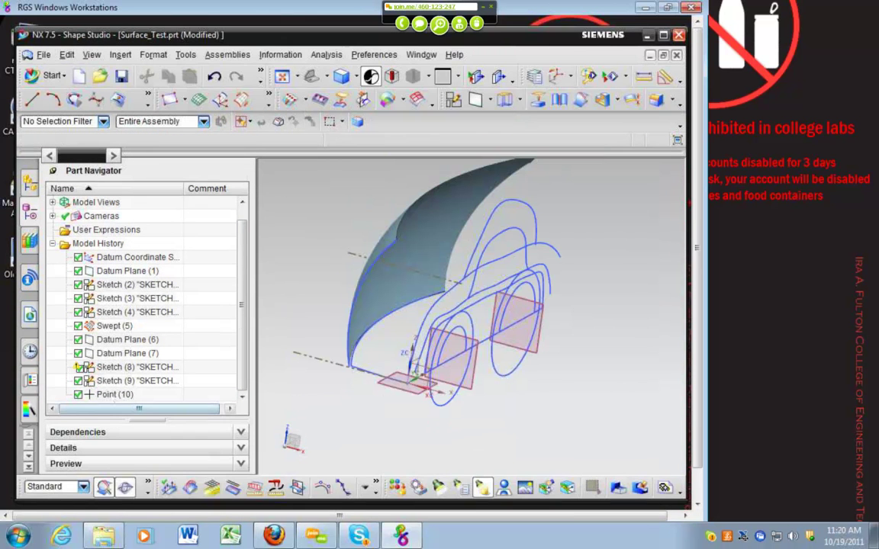
# Move the intersection point ahead of the last sketch in the model history and inspect Sketch (10) and Sketch (8).
pyautogui.moveTo(116, 394); pyautogui.dragTo(116, 372)
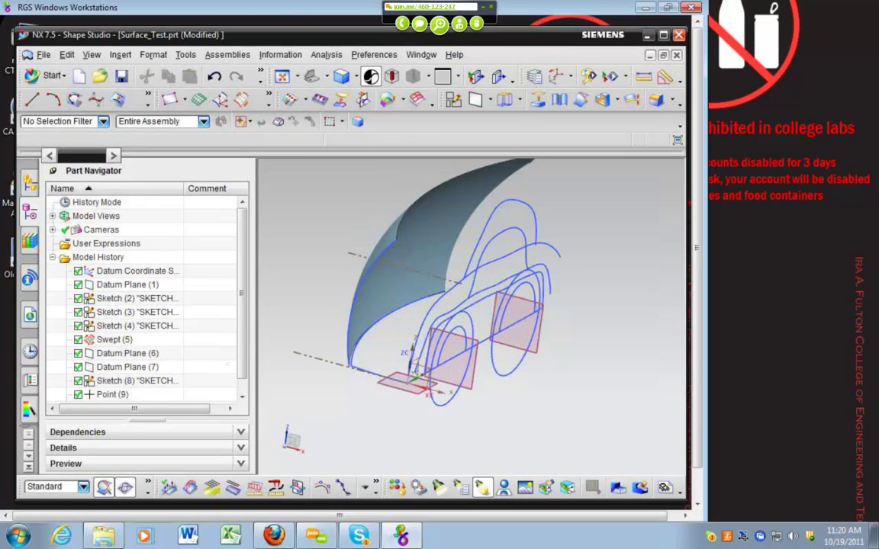
pyautogui.moveTo(242, 345); pyautogui.dragTo(242, 361)
pyautogui.doubleClick(138, 395)
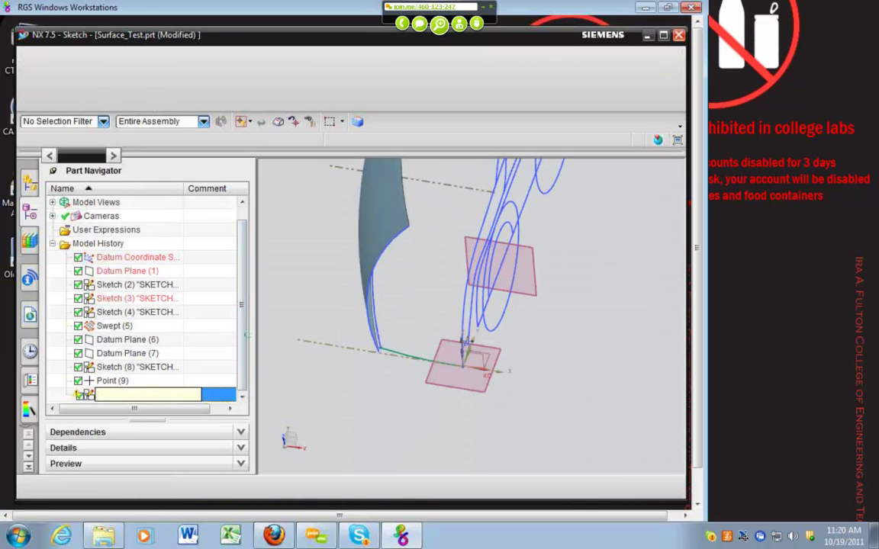
pyautogui.moveTo(510, 407); pyautogui.dragTo(509, 373, button='middle')
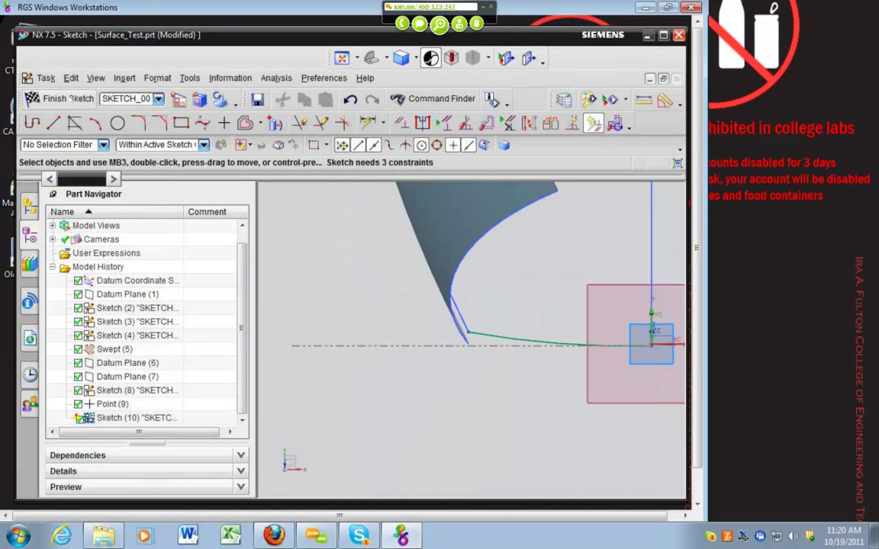
pyautogui.hotkey('ctrl', 'q')
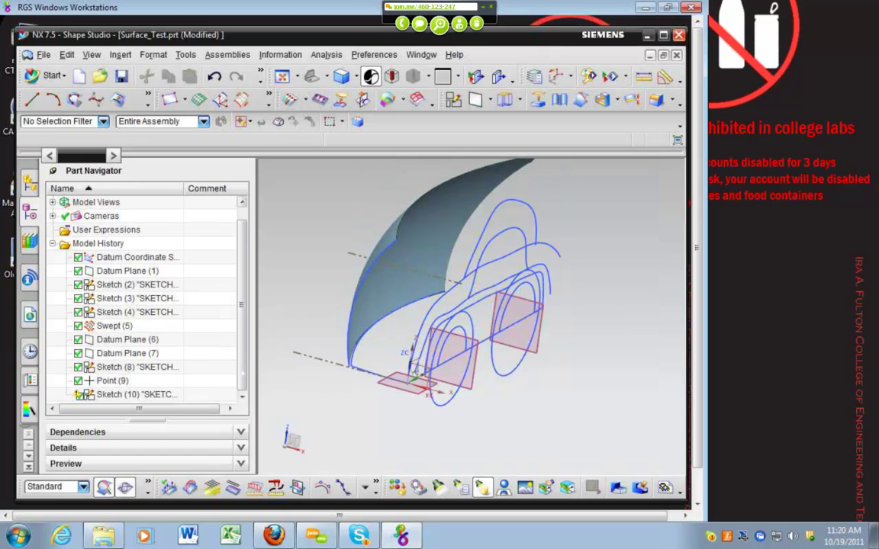
pyautogui.doubleClick(151, 367)
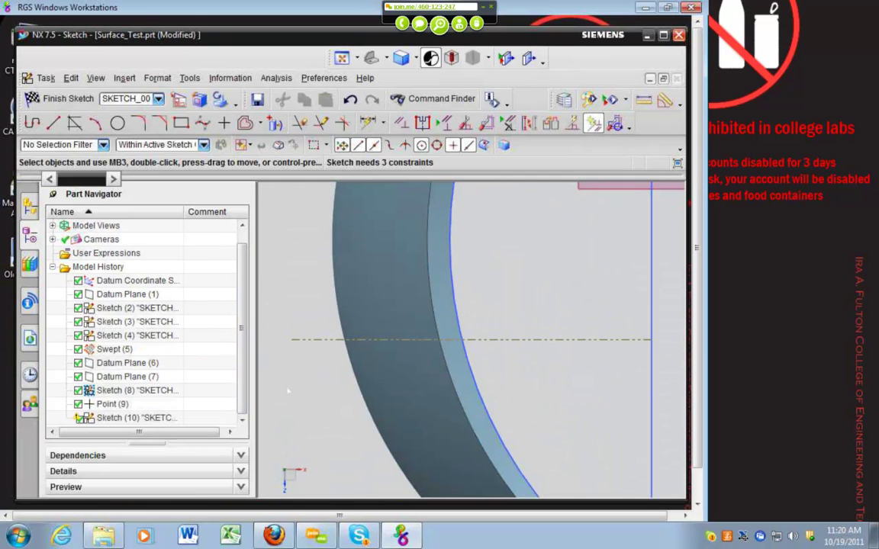
pyautogui.hotkey('ctrl', 'q')
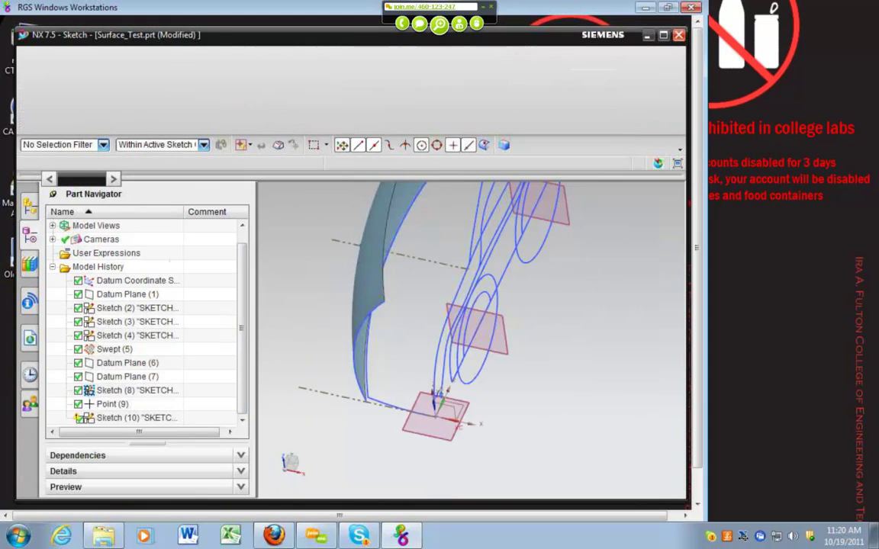
# Try to move the intersection point ahead of Datum Plane (7) in the model history, and delete the point.
pyautogui.moveTo(112, 381); pyautogui.dragTo(137, 374)
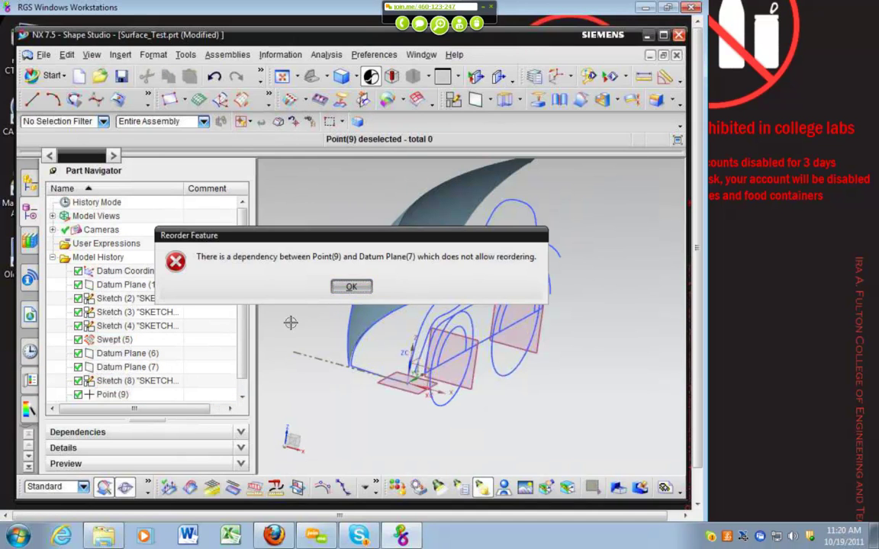
pyautogui.click(350, 287)
pyautogui.click(115, 394)
pyautogui.press('Delete')
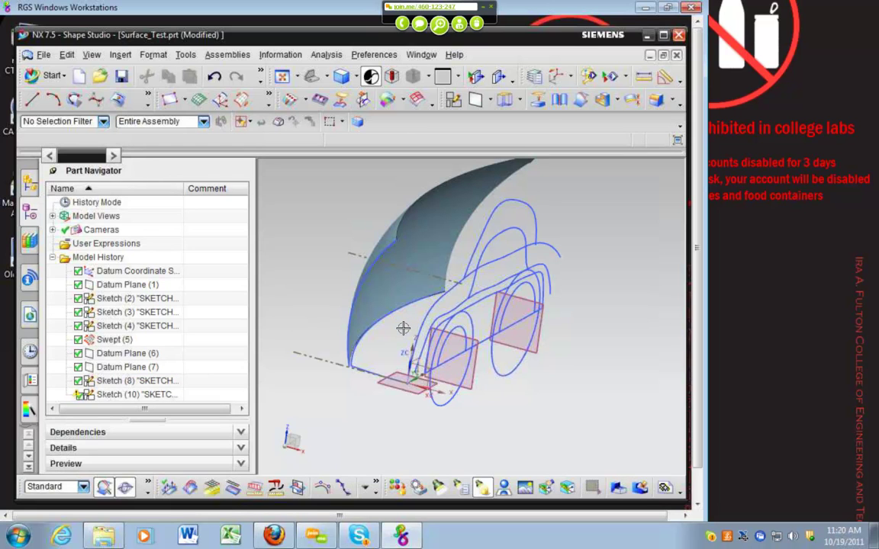
pyautogui.moveTo(409, 315); pyautogui.dragTo(324, 227, button='middle')
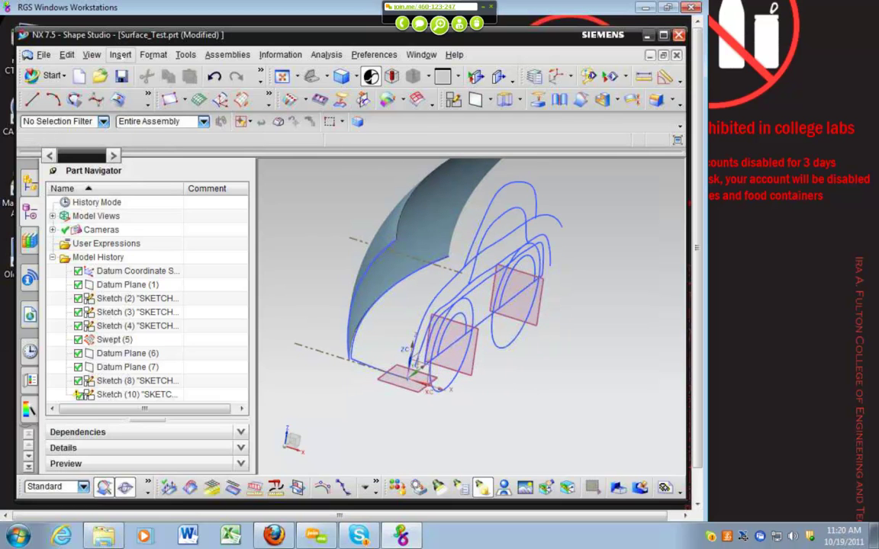
pyautogui.click(120, 54)
pyautogui.moveTo(152, 94)
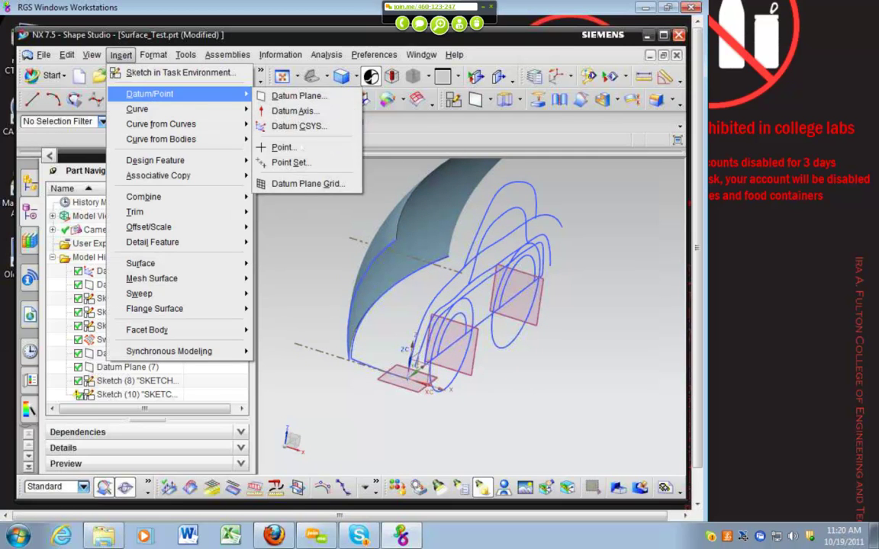
pyautogui.click(299, 149)
pyautogui.click(231, 453)
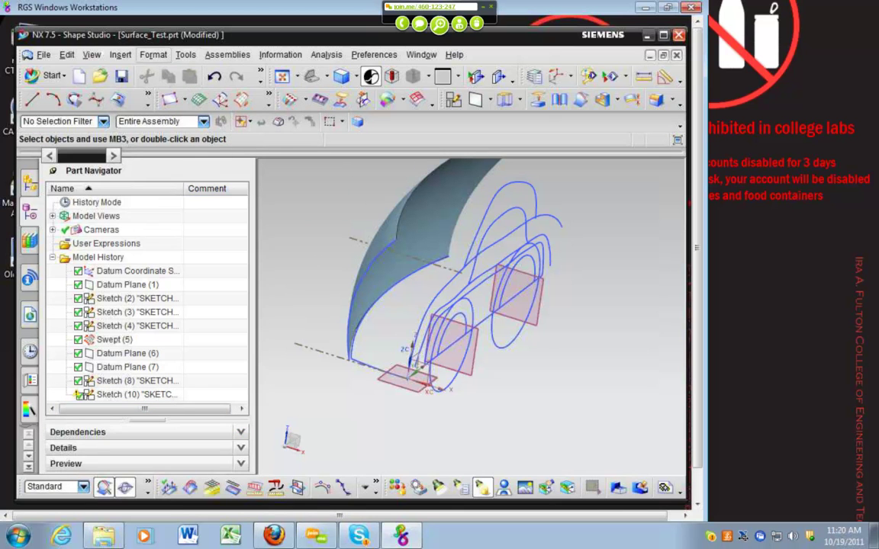
# Start a new intersection point with the swept surface as the object to intersect.
pyautogui.click(120, 54)
pyautogui.moveTo(153, 93)
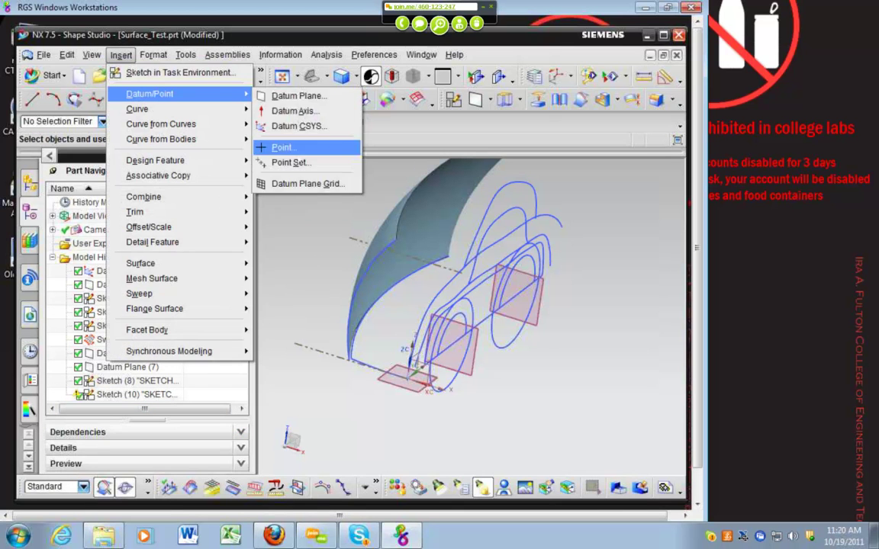
pyautogui.click(315, 145)
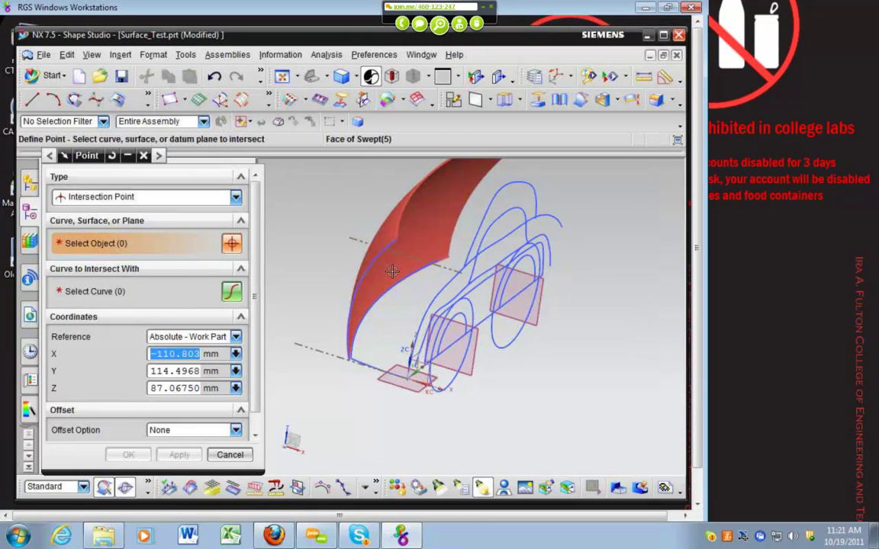
pyautogui.click(400, 274)
pyautogui.moveTo(399, 279); pyautogui.dragTo(375, 269, button='middle')
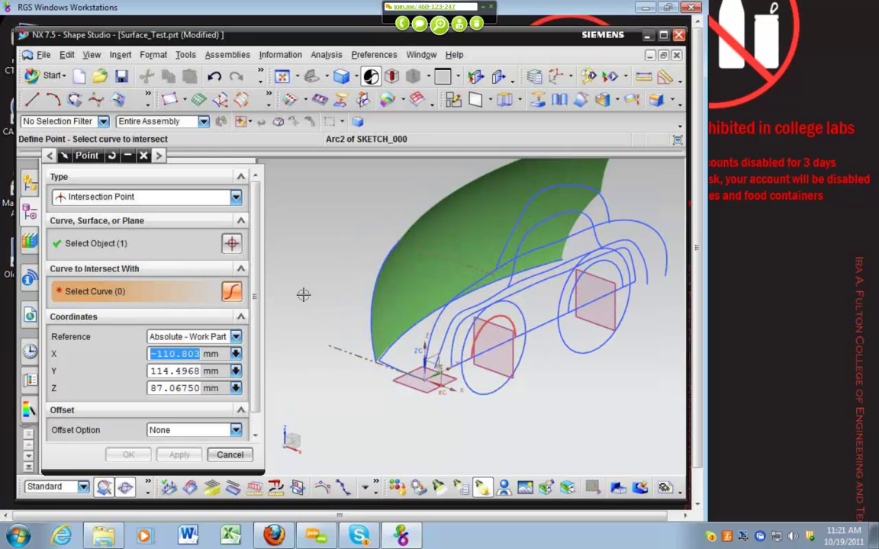
pyautogui.click(233, 295)
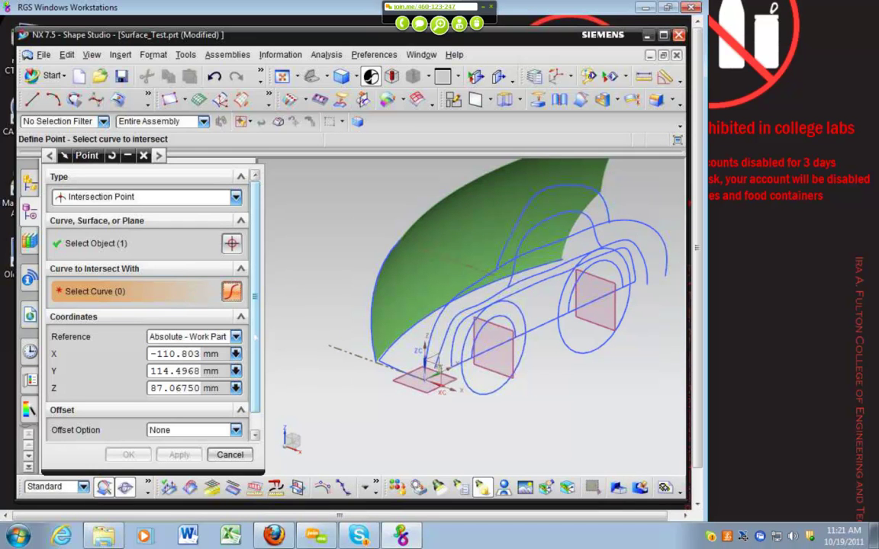
pyautogui.scroll(-1, 172, 244)
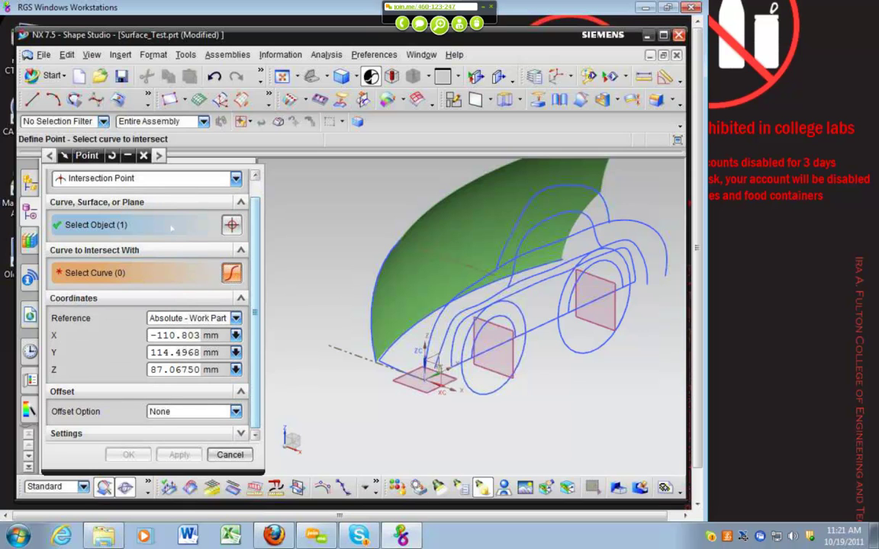
# Replace the object to intersect with the nearer wheel's datum plane and create the point on the swept surface's lower edge curve.
pyautogui.click(172, 226)
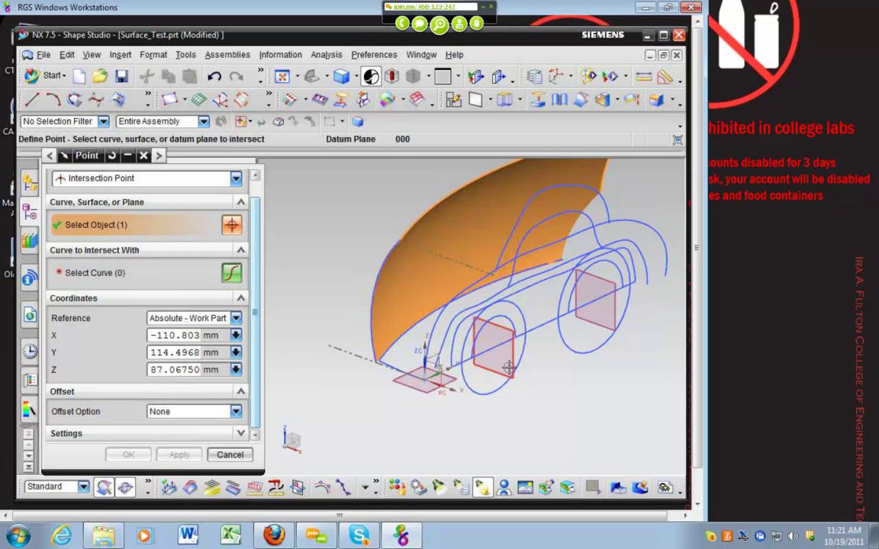
pyautogui.click(120, 275)
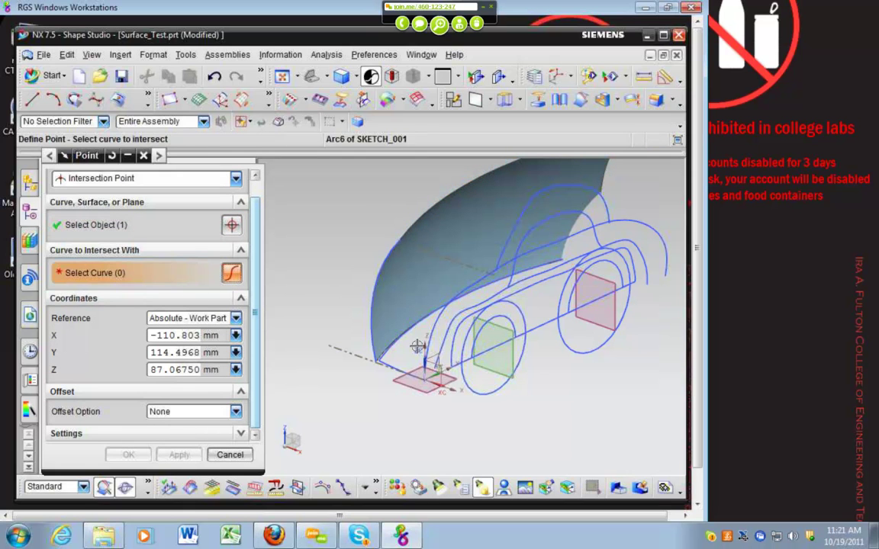
pyautogui.moveTo(417, 346); pyautogui.dragTo(418, 300, button='middle')
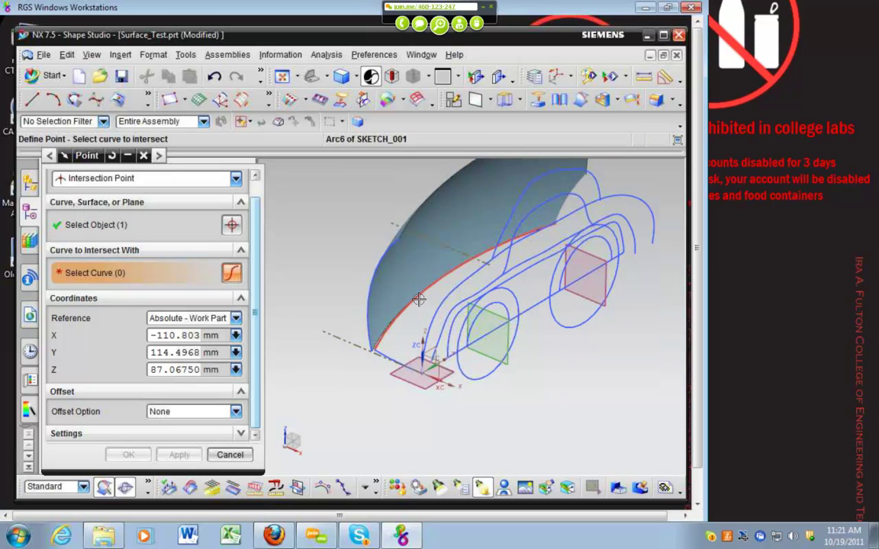
pyautogui.click(419, 299)
pyautogui.click(130, 455)
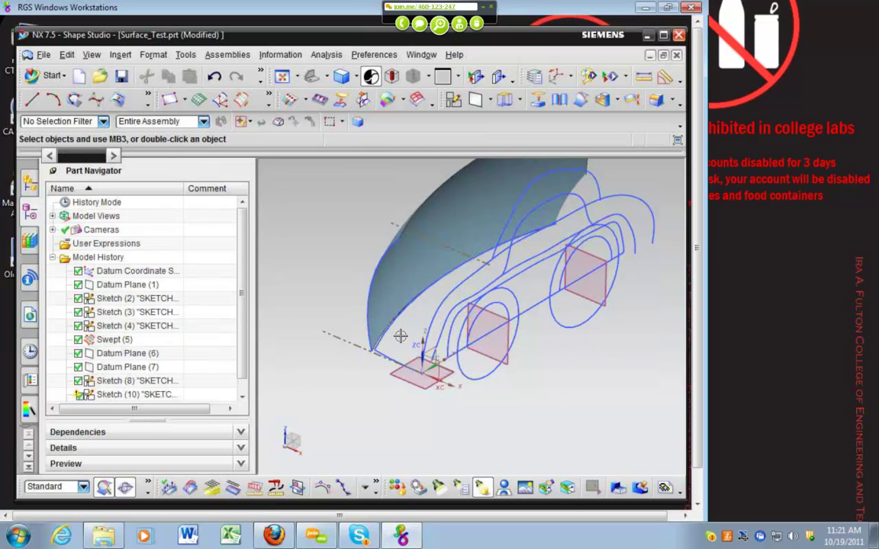
# Undo the intersection point on the swept surface's lower edge curve.
pyautogui.moveTo(401, 335); pyautogui.dragTo(394, 331, button='middle')
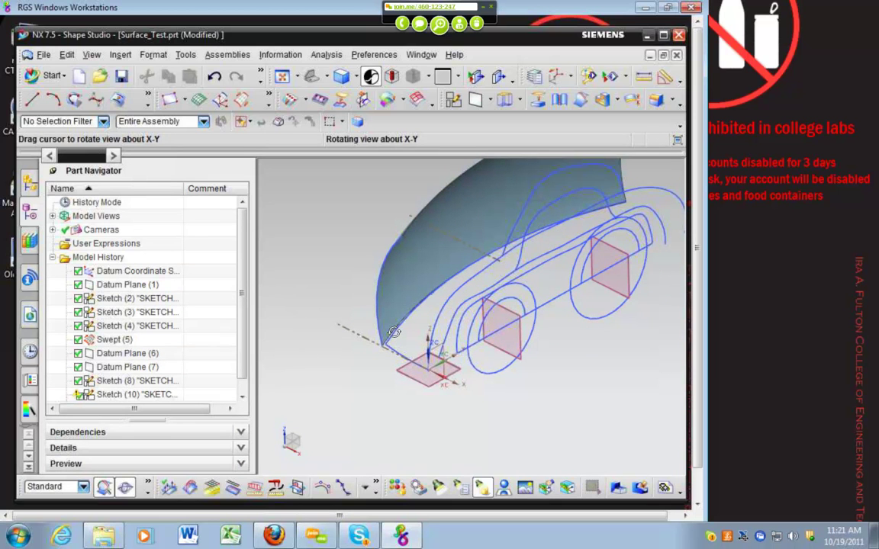
pyautogui.moveTo(393, 332); pyautogui.dragTo(334, 301, button='middle')
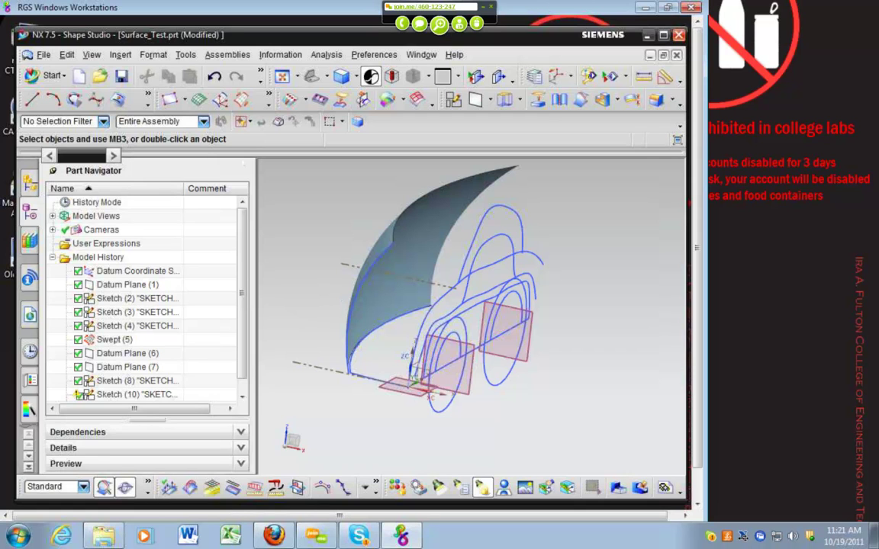
pyautogui.hotkey('ctrl', 'z')
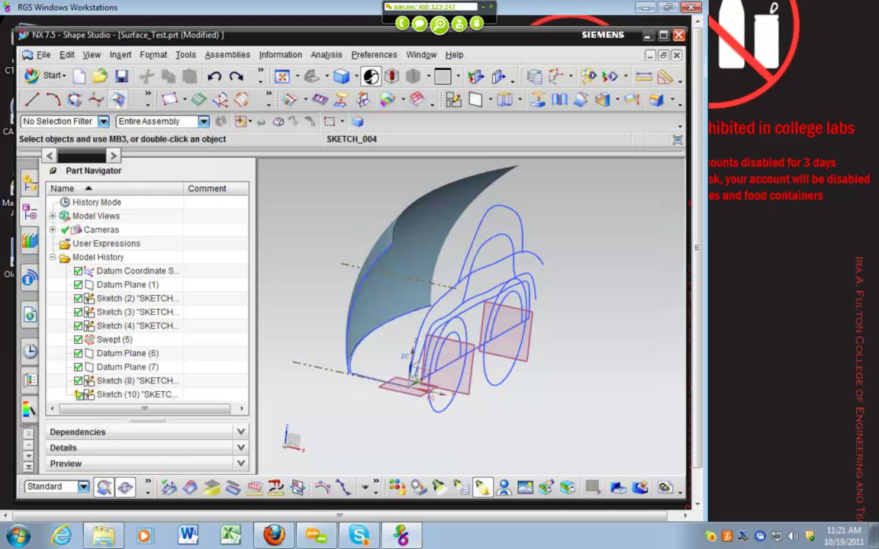
# Project the lower body-profile spline of SKETCH_000, selected as a single curve, onto the swept surface along the face normal.
pyautogui.click(147, 100)
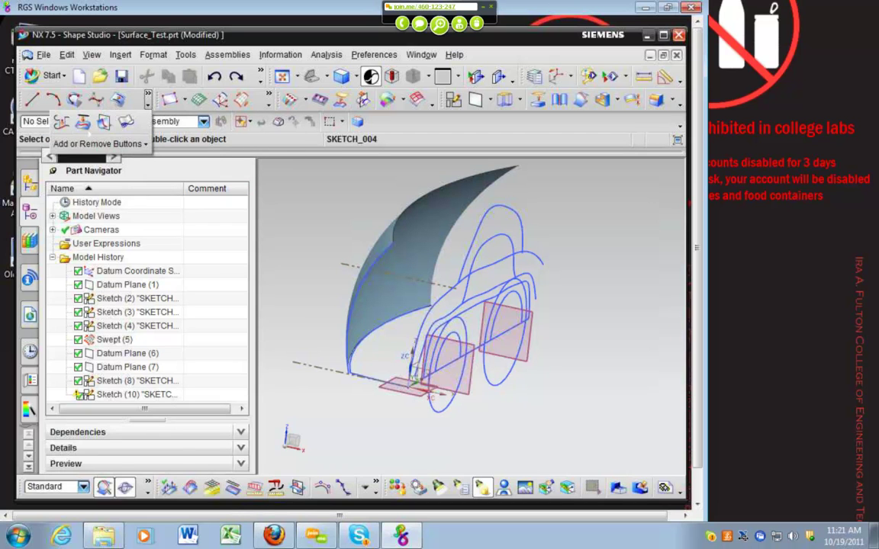
pyautogui.click(83, 122)
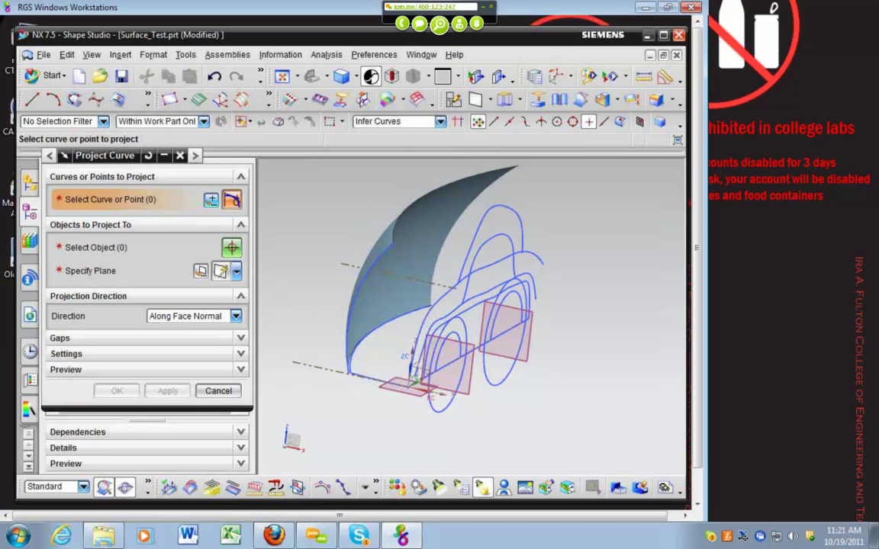
pyautogui.click(440, 122)
pyautogui.click(373, 134)
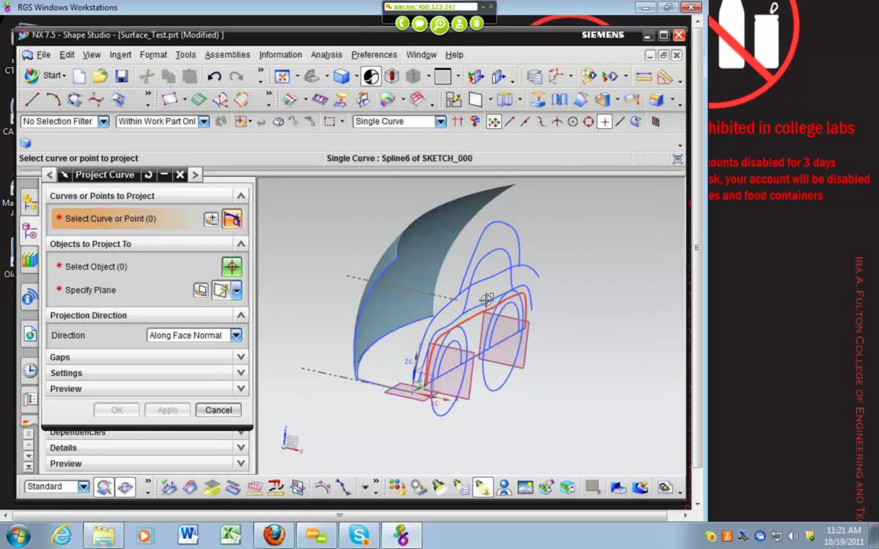
pyautogui.click(486, 297)
pyautogui.click(100, 269)
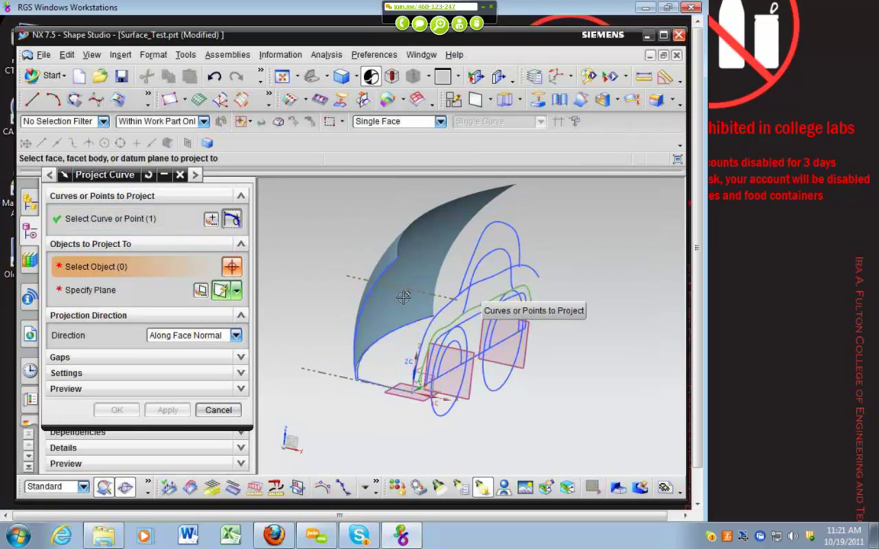
pyautogui.click(424, 277)
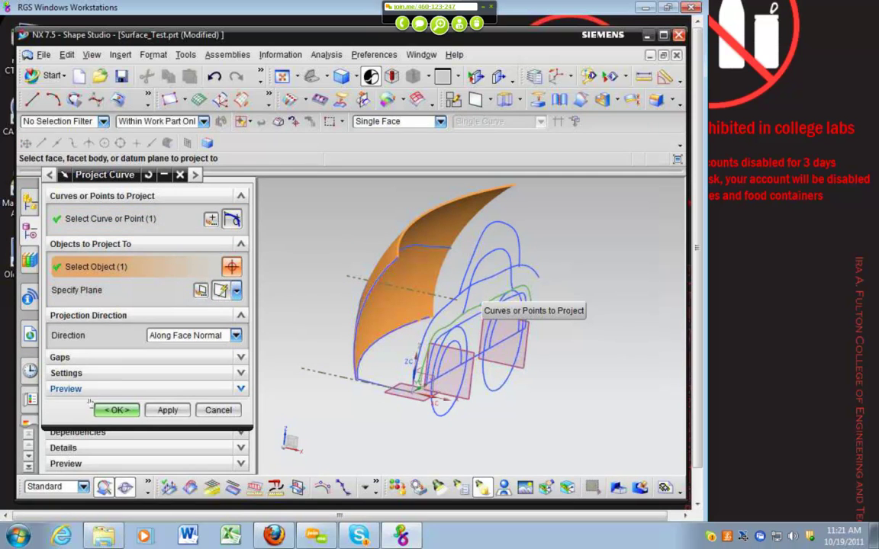
pyautogui.click(116, 410)
pyautogui.moveTo(295, 323)
pyautogui.mouseDown(button='middle')
pyautogui.moveTo(477, 344)
pyautogui.moveTo(420, 327)
pyautogui.mouseUp(button='middle')
pyautogui.press('Escape')
# Create an intersection point where the nearer wheel's datum plane crosses the newly projected curve on the swept surface.
pyautogui.click(119, 55)
pyautogui.moveTo(147, 93)
pyautogui.click(278, 145)
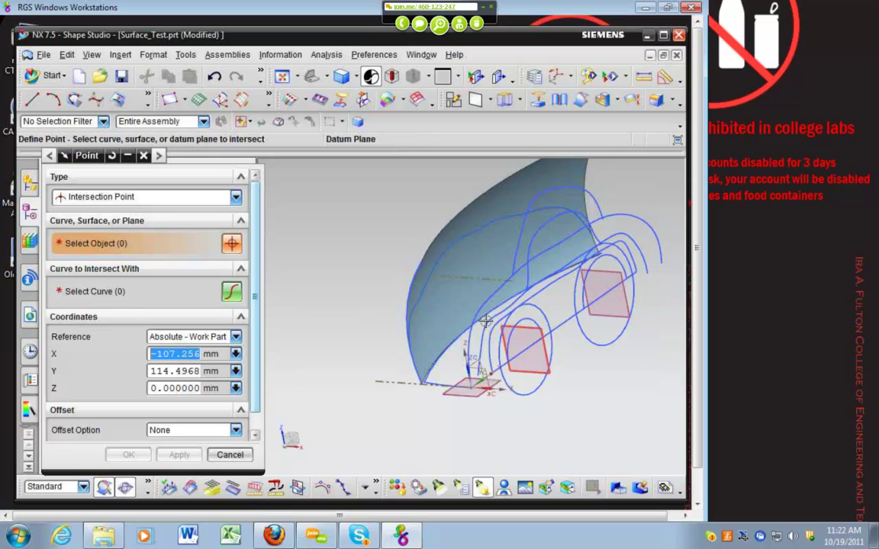
pyautogui.click(456, 304)
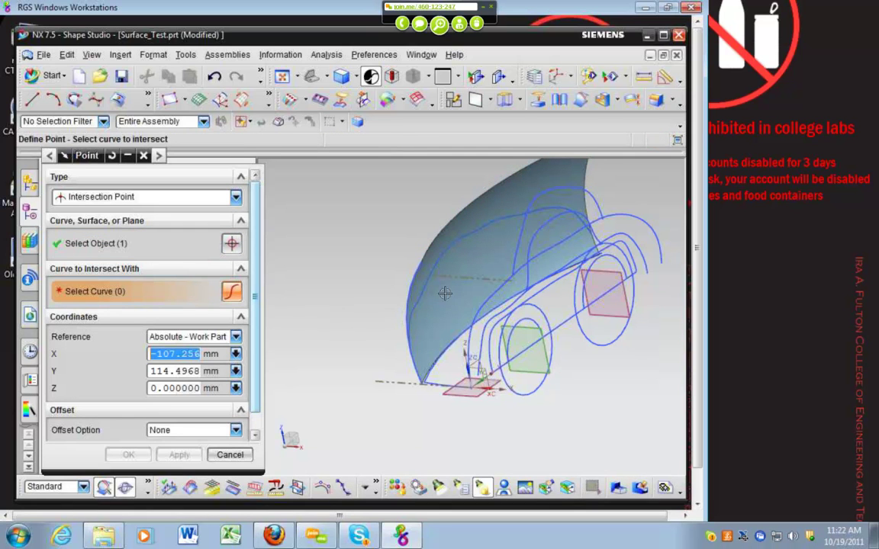
pyautogui.click(428, 267)
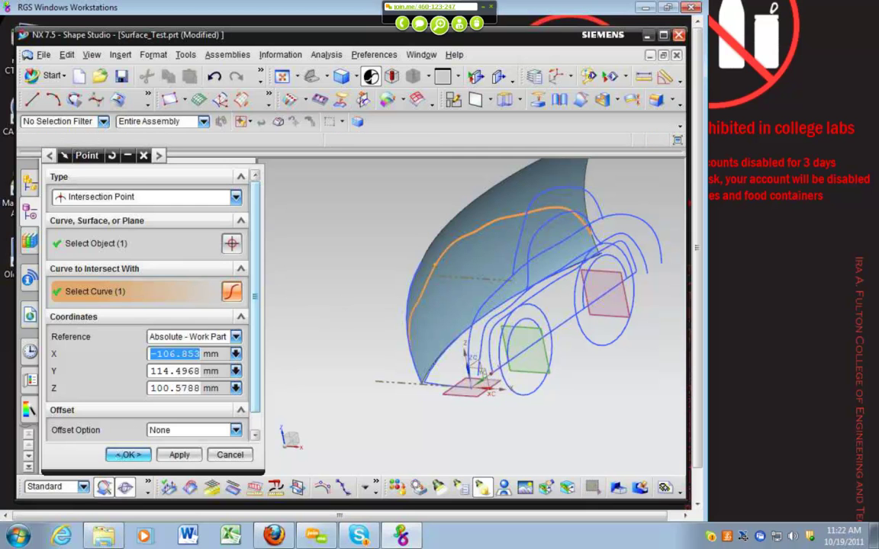
pyautogui.middleClick(349, 343)
pyautogui.moveTo(348, 339); pyautogui.dragTo(400, 305, button='middle')
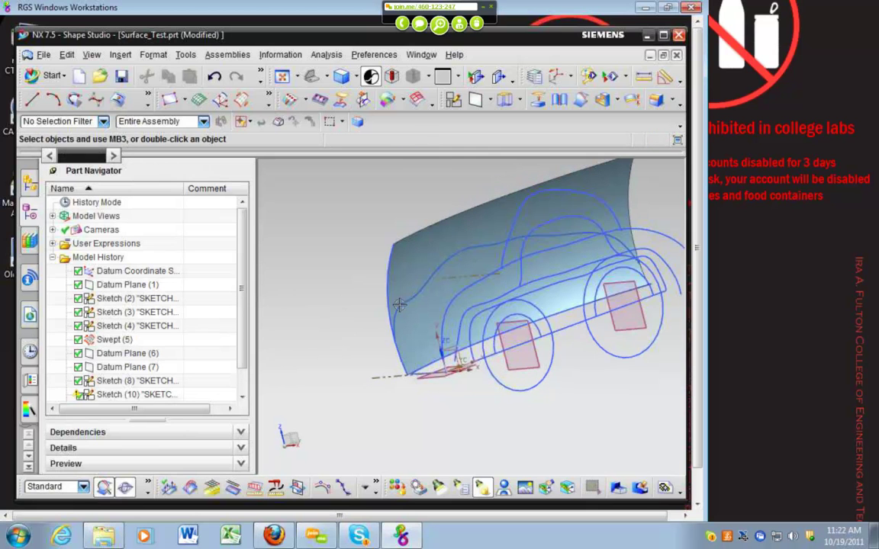
# Open the sketch containing the upper dashed reference line (SKETCH_004) for editing and orient the view to its plane.
pyautogui.doubleClick(452, 276)
pyautogui.moveTo(467, 363)
pyautogui.mouseDown(button='middle')
pyautogui.moveTo(479, 359)
pyautogui.moveTo(473, 333)
pyautogui.moveTo(439, 333)
pyautogui.moveTo(404, 299)
pyautogui.moveTo(435, 300)
pyautogui.moveTo(423, 299)
pyautogui.moveTo(431, 272)
pyautogui.mouseUp(button='middle')
pyautogui.press('F8')
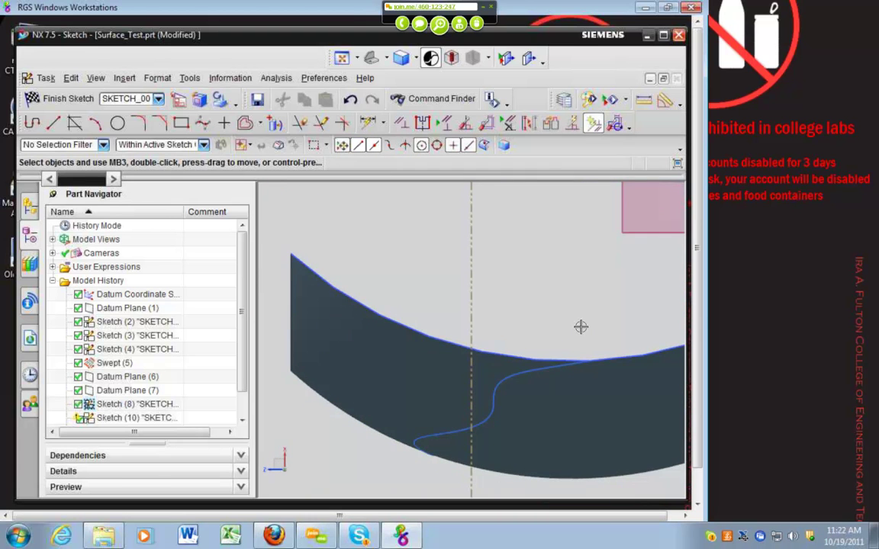
pyautogui.moveTo(579, 326)
pyautogui.mouseDown(button='middle')
pyautogui.moveTo(557, 320)
pyautogui.moveTo(601, 345)
pyautogui.moveTo(545, 271)
pyautogui.moveTo(576, 304)
pyautogui.mouseUp(button='middle')
pyautogui.press('F8')
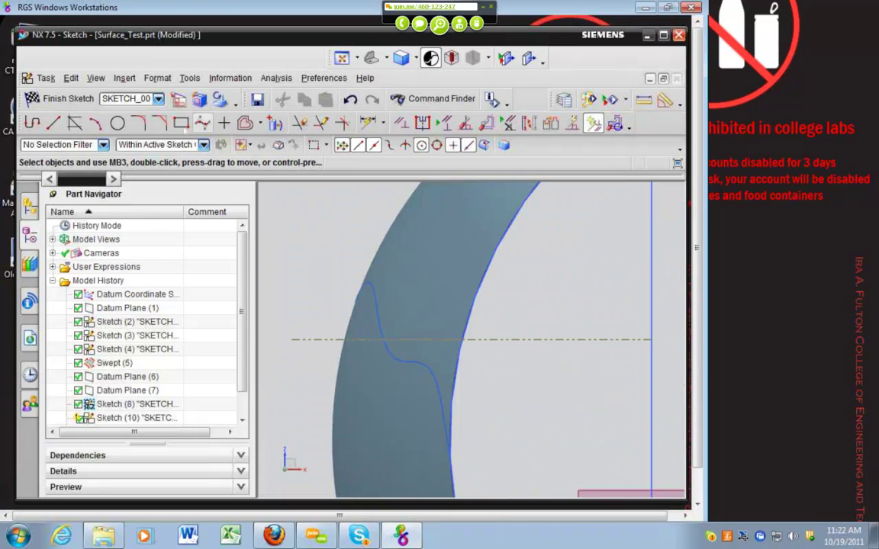
# Draw a degree 3 studio spline from the reference line's end, through a point on that line, to the intersection point on the projected curve.
pyautogui.click(202, 123)
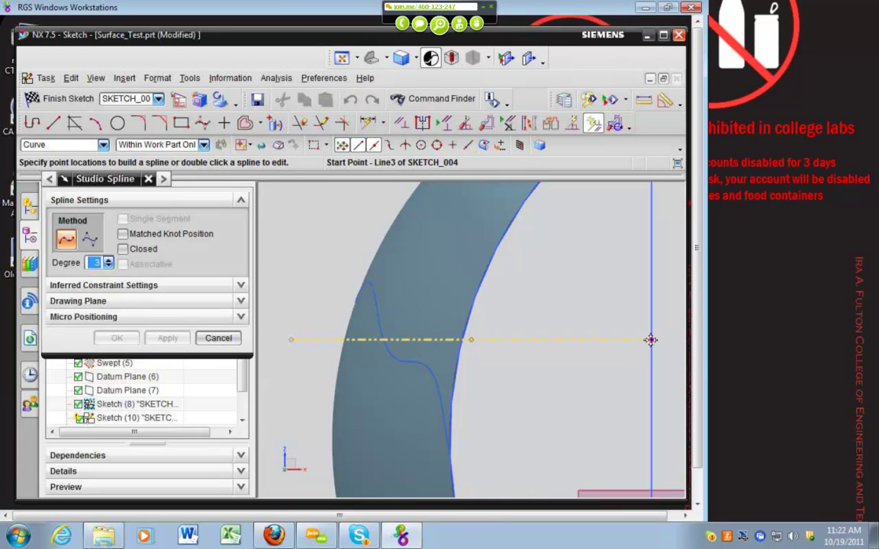
pyautogui.click(650, 340)
pyautogui.click(492, 340)
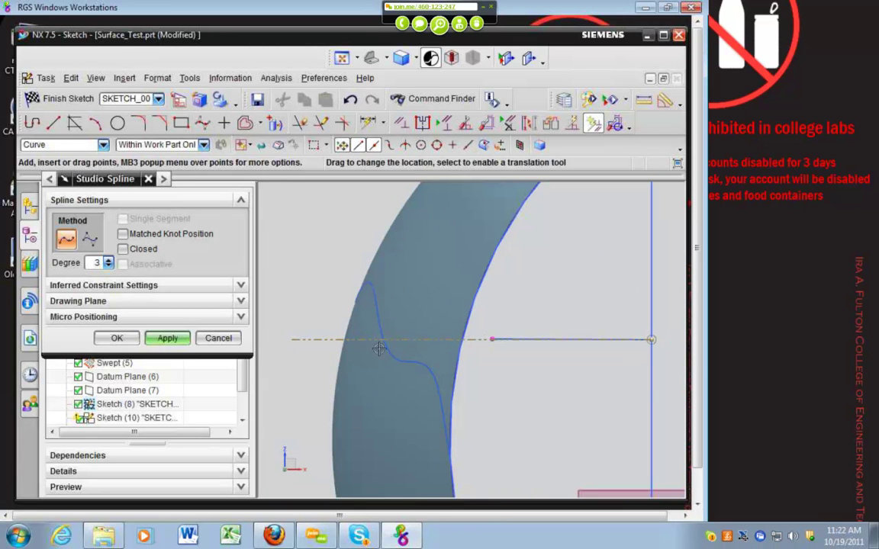
pyautogui.moveTo(477, 377); pyautogui.dragTo(365, 339, button='middle')
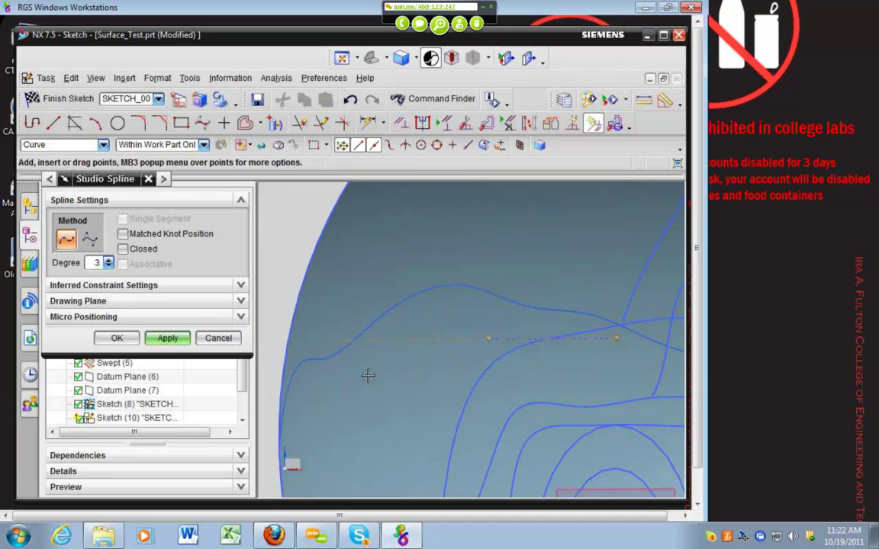
pyautogui.moveTo(367, 376); pyautogui.dragTo(441, 306, button='middle')
pyautogui.click(440, 308)
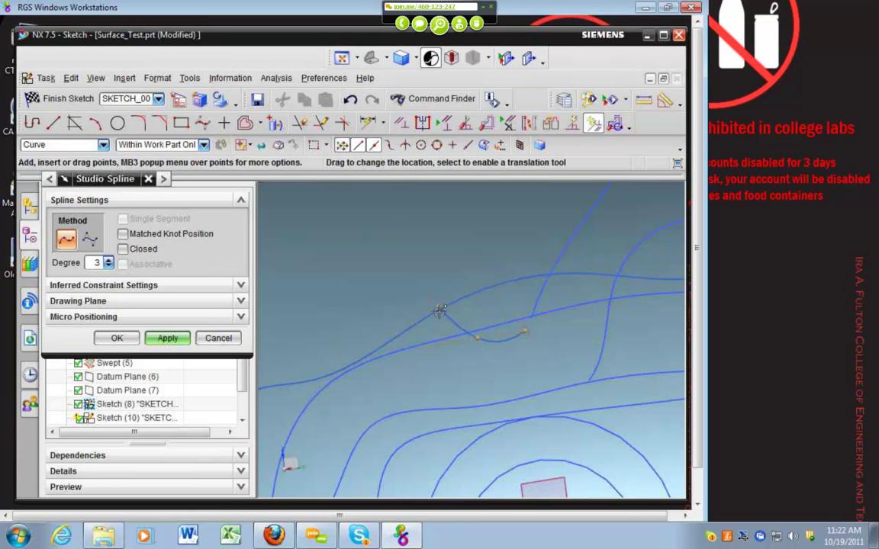
pyautogui.click(118, 339)
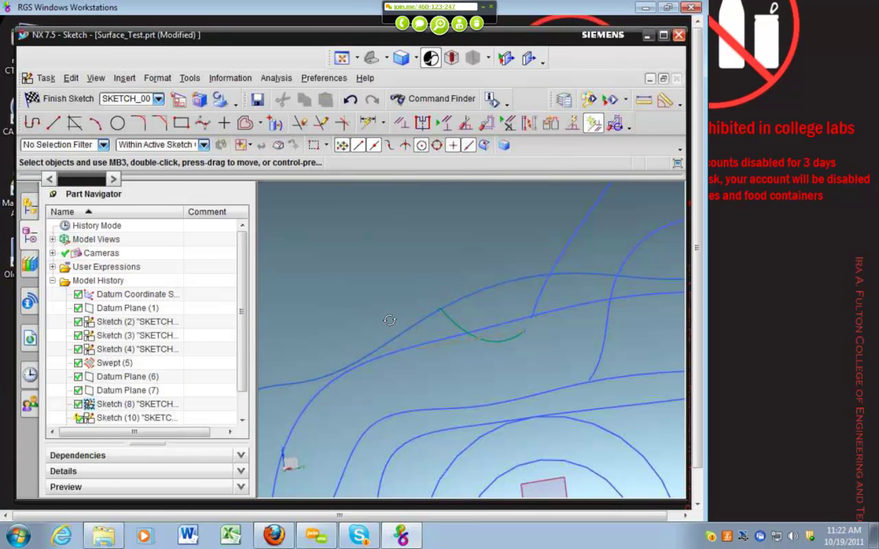
pyautogui.moveTo(389, 320); pyautogui.dragTo(534, 342, button='middle')
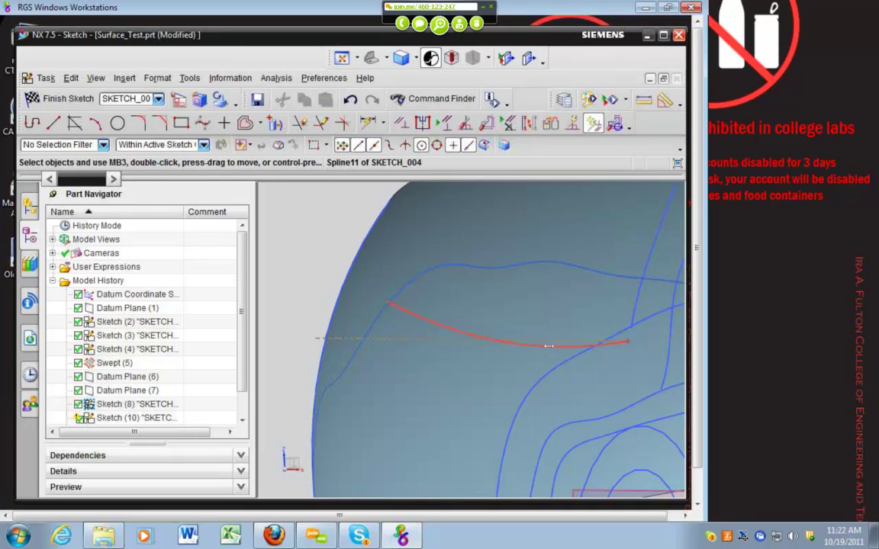
# Delete the new studio spline together with the dashed reference line beneath it.
pyautogui.click(549, 346)
pyautogui.click(606, 353)
pyautogui.press('Delete')
# Draw a nearly horizontal line from the body-profile curve out towards the swept surface and convert it to a reference line.
pyautogui.moveTo(455, 357); pyautogui.dragTo(489, 366, button='middle')
pyautogui.press('l')
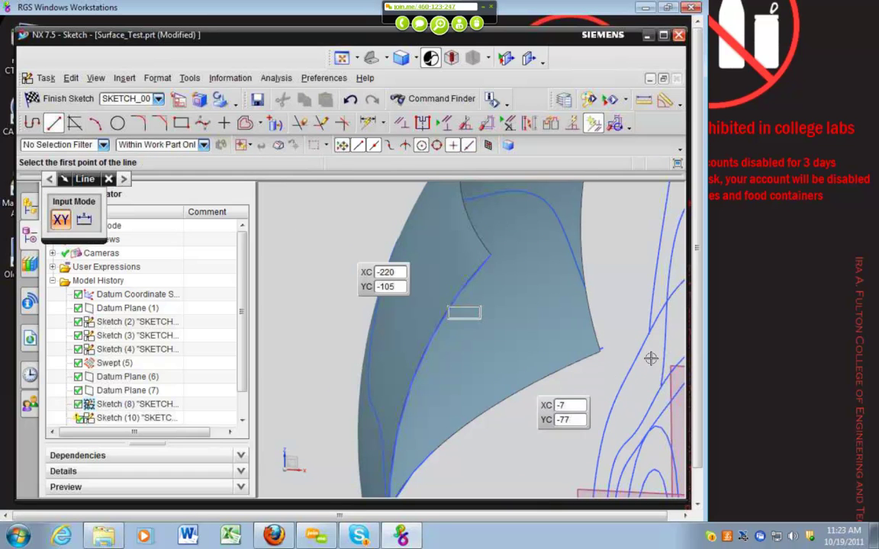
pyautogui.click(641, 351)
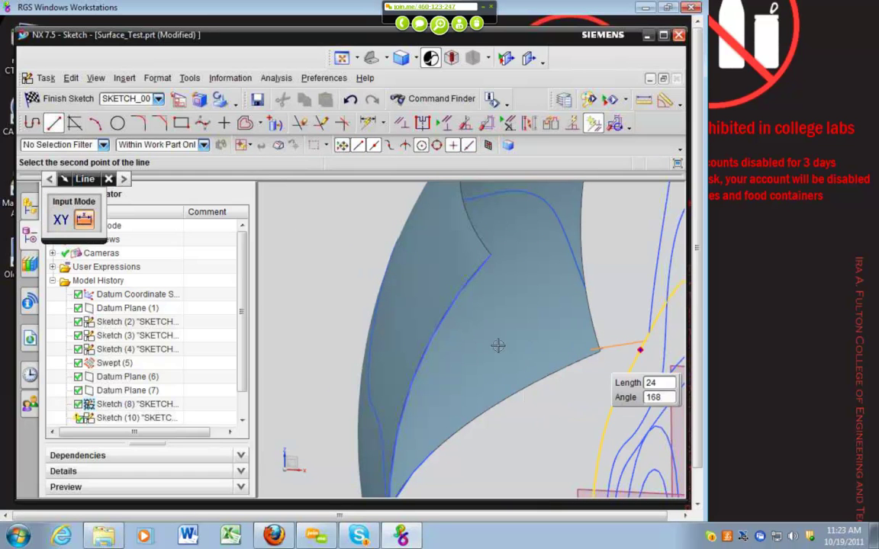
pyautogui.click(452, 337)
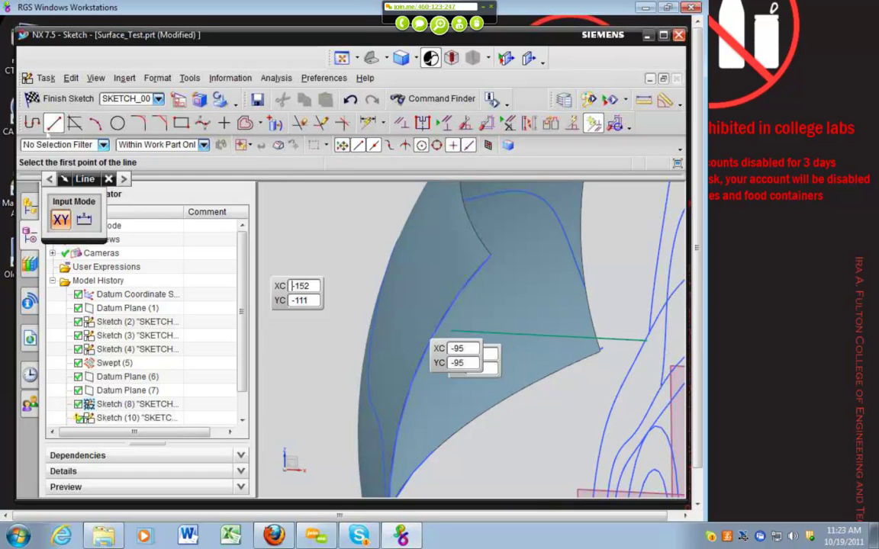
pyautogui.press('Escape')
pyautogui.rightClick(542, 334)
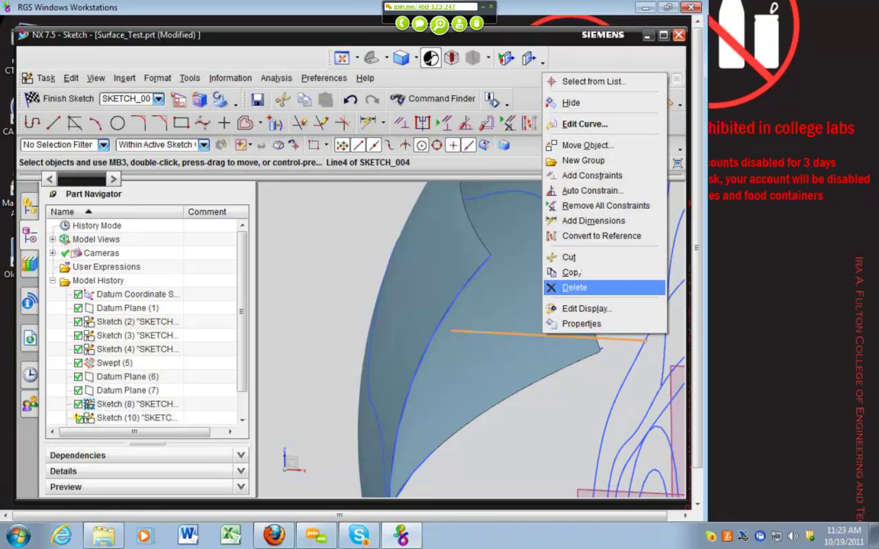
pyautogui.click(601, 236)
pyautogui.moveTo(527, 393)
pyautogui.mouseDown(button='middle')
pyautogui.moveTo(580, 436)
pyautogui.moveTo(534, 416)
pyautogui.mouseUp(button='middle')
# Try to add a geometric constraint to the new reference line near its end at the body-profile curve.
pyautogui.click(403, 123)
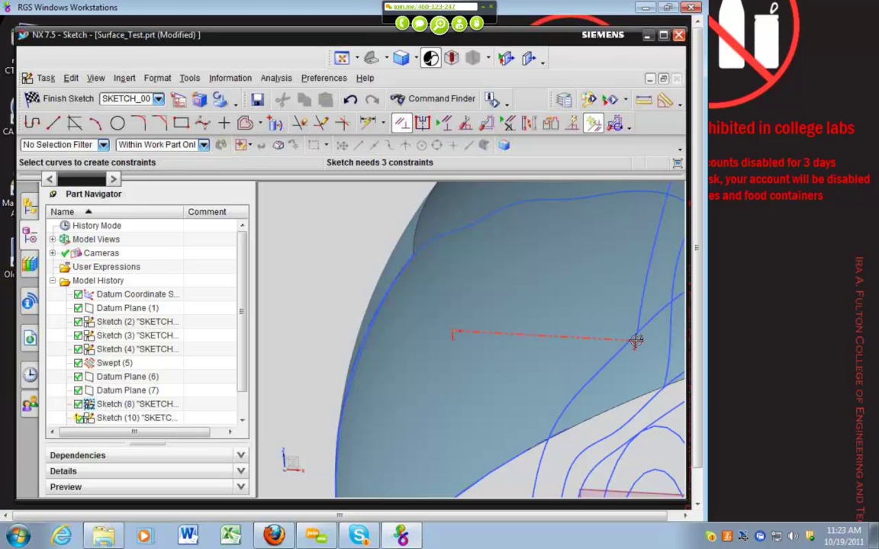
pyautogui.click(628, 340)
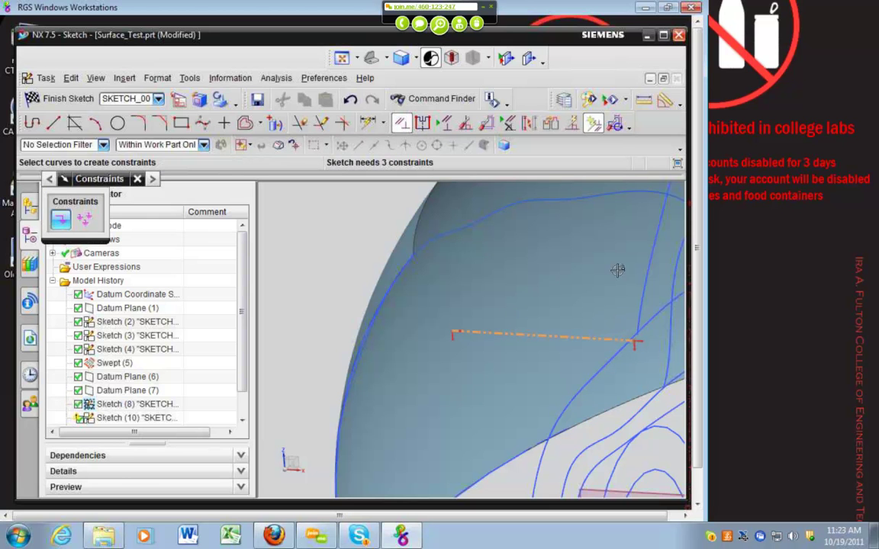
pyautogui.press('Escape')
pyautogui.moveTo(543, 295)
pyautogui.mouseDown(button='middle')
pyautogui.moveTo(576, 316)
pyautogui.moveTo(605, 410)
pyautogui.moveTo(596, 396)
pyautogui.moveTo(535, 381)
pyautogui.mouseUp(button='middle')
pyautogui.click(529, 366)
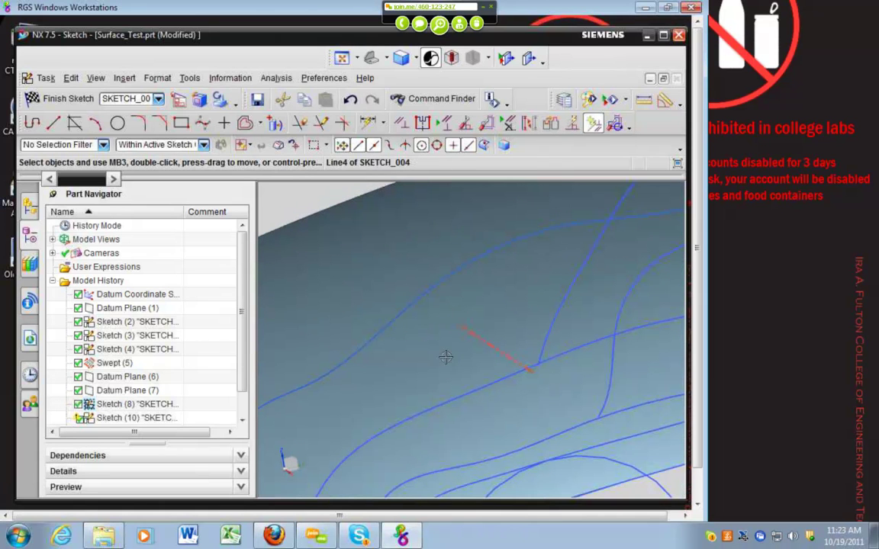
pyautogui.press('Escape')
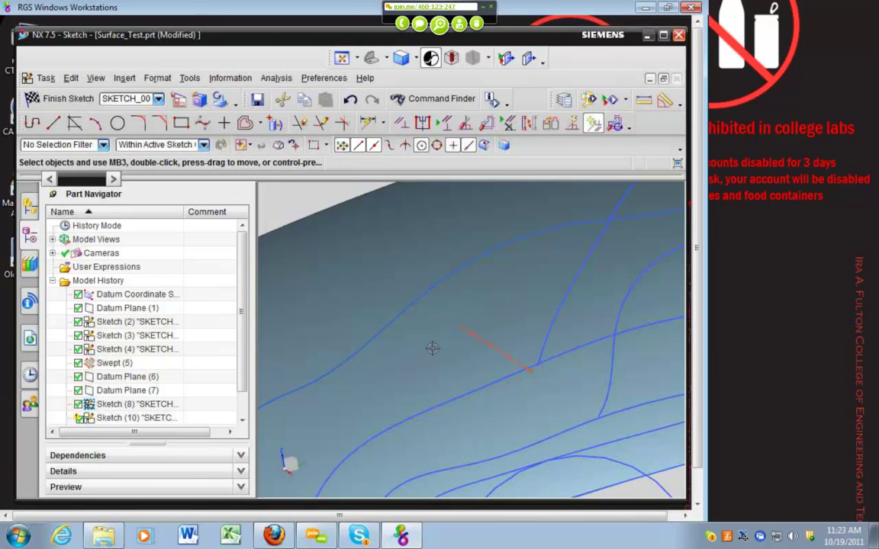
pyautogui.press('Escape')
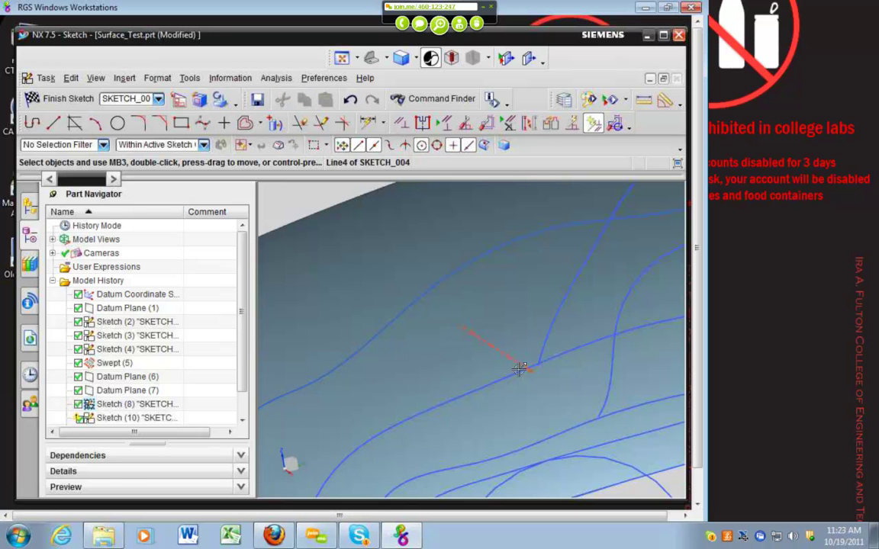
# Draw a degree 3 studio spline from the reference line's end, through a point on the line, to the intersection point, and finish the sketch.
pyautogui.moveTo(400, 306); pyautogui.dragTo(424, 311, button='middle')
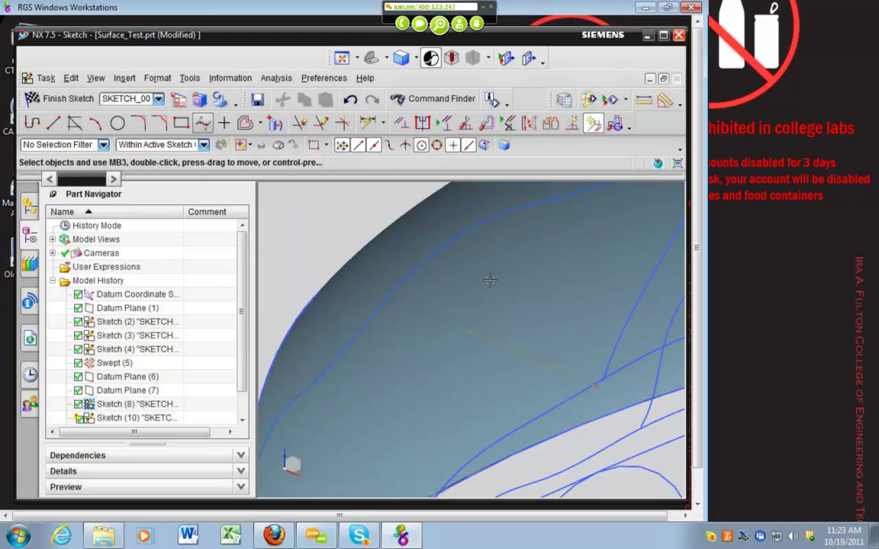
pyautogui.click(202, 122)
pyautogui.click(525, 356)
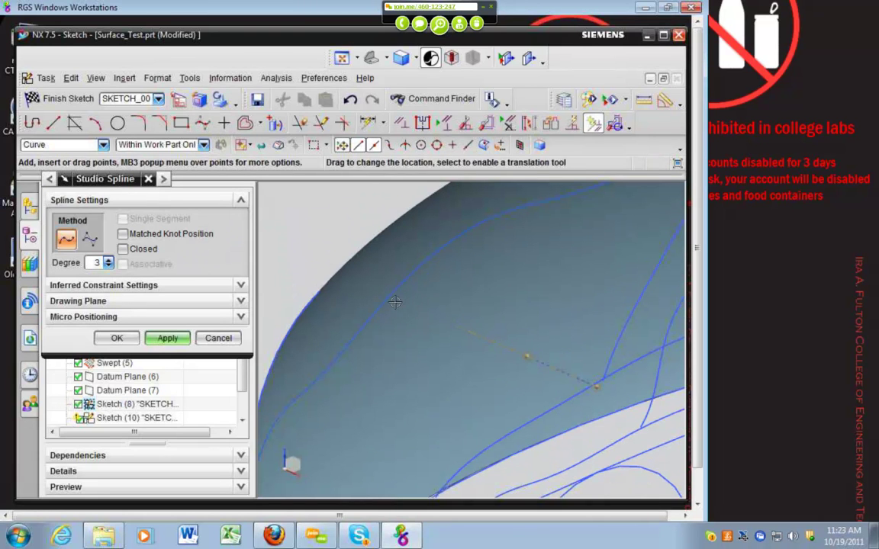
pyautogui.moveTo(355, 340); pyautogui.dragTo(379, 312, button='middle')
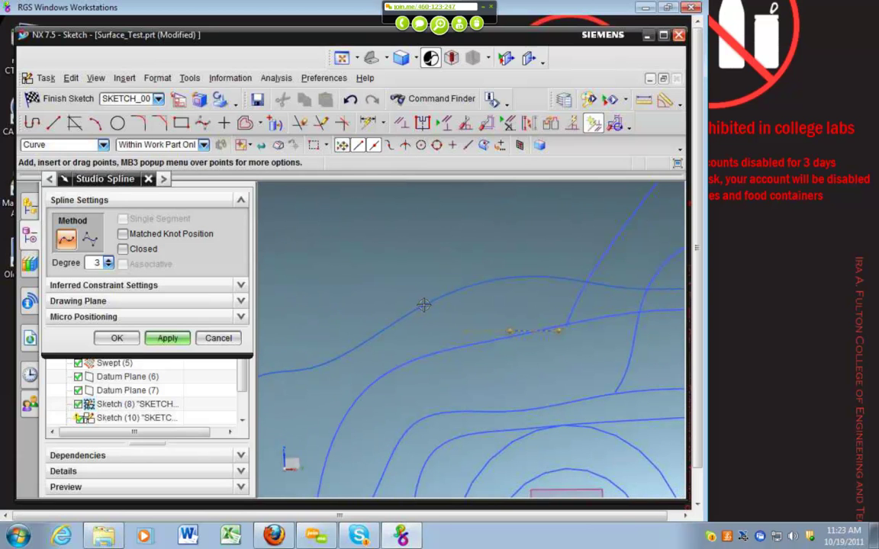
pyautogui.click(117, 338)
pyautogui.moveTo(290, 283)
pyautogui.mouseDown(button='middle')
pyautogui.moveTo(334, 324)
pyautogui.moveTo(359, 314)
pyautogui.moveTo(374, 323)
pyautogui.moveTo(354, 334)
pyautogui.moveTo(569, 348)
pyautogui.moveTo(551, 359)
pyautogui.moveTo(566, 396)
pyautogui.moveTo(608, 338)
pyautogui.mouseUp(button='middle')
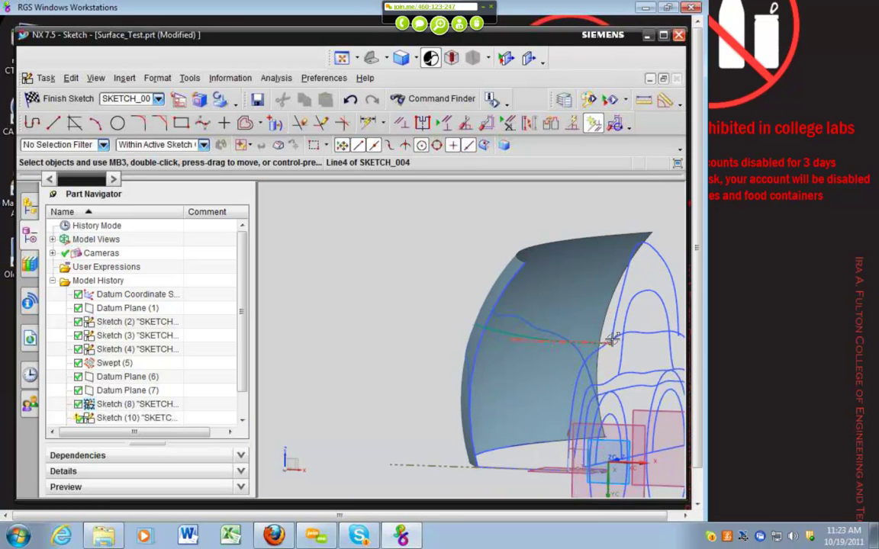
pyautogui.moveTo(516, 367); pyautogui.dragTo(526, 367, button='middle')
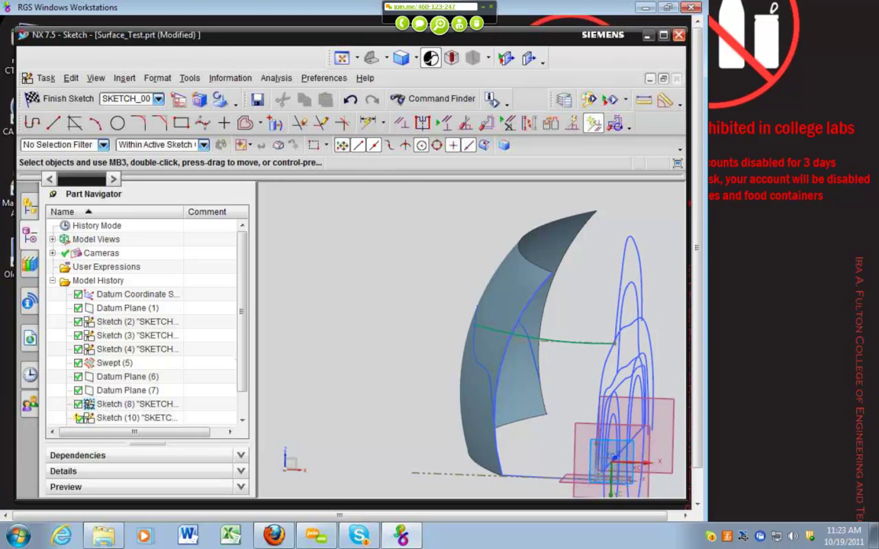
pyautogui.click(64, 99)
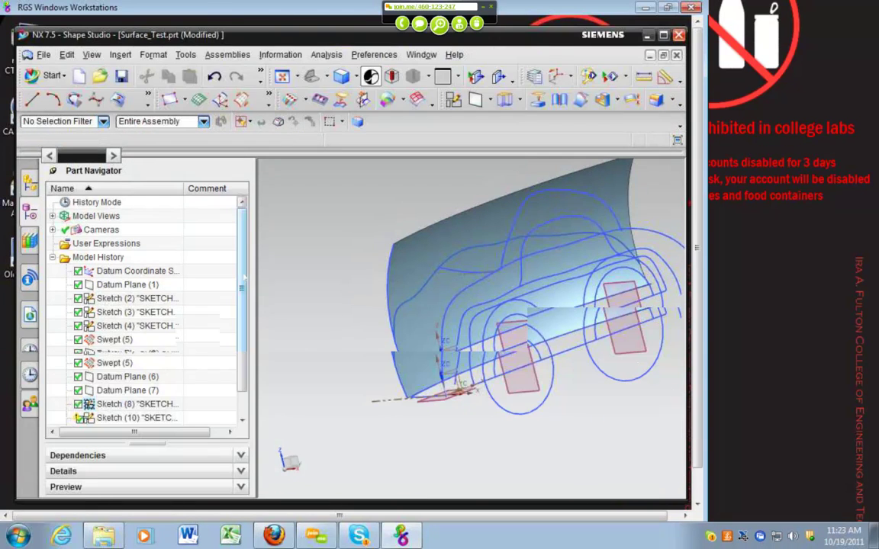
# Edit the projected body-profile curve so its projection direction is Along Vector, using the -XC vector.
pyautogui.doubleClick(130, 380)
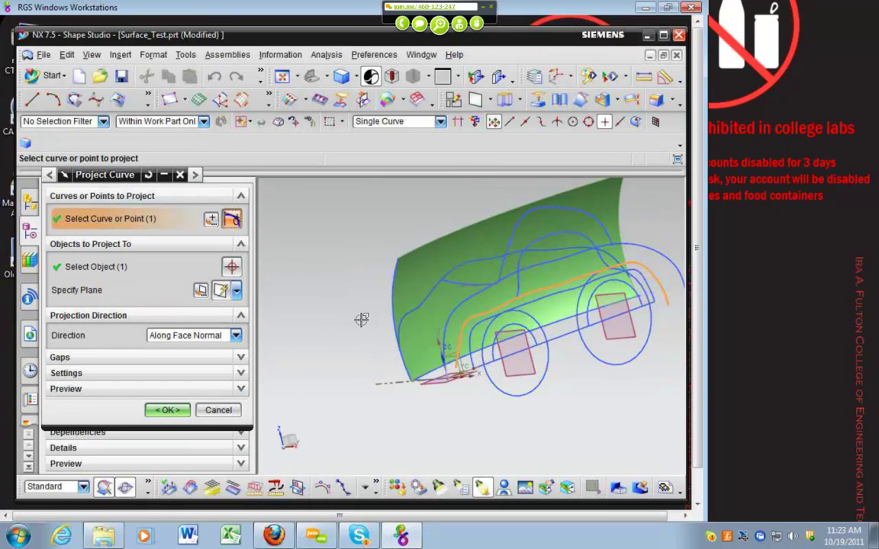
pyautogui.click(132, 290)
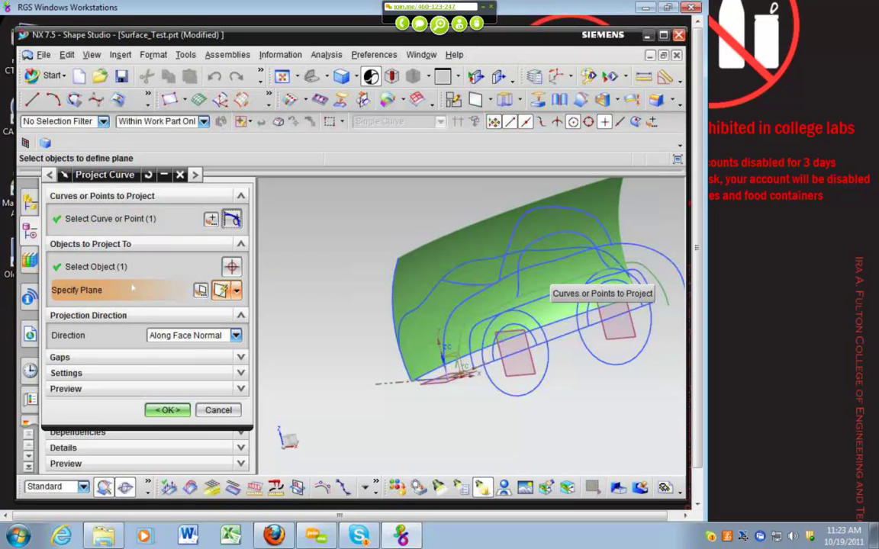
pyautogui.click(186, 336)
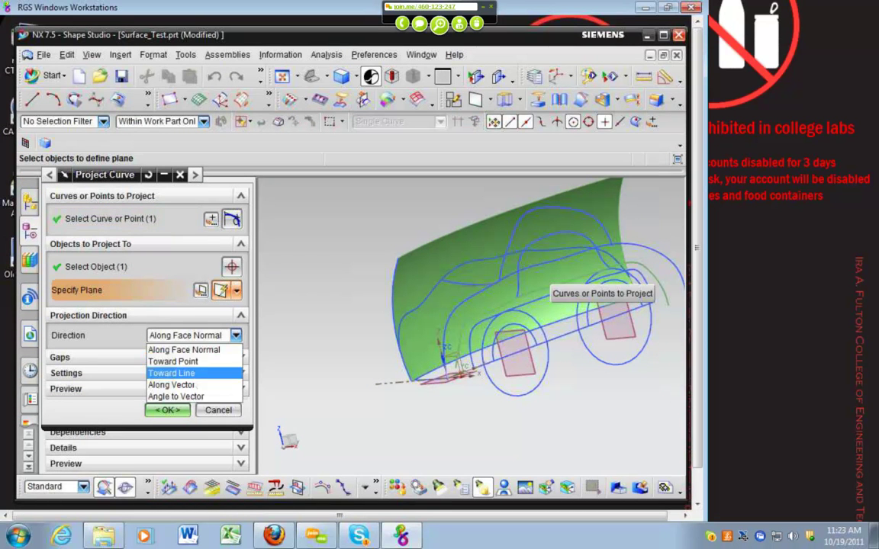
pyautogui.click(213, 387)
pyautogui.moveTo(443, 408)
pyautogui.mouseDown(button='middle')
pyautogui.moveTo(463, 422)
pyautogui.moveTo(450, 416)
pyautogui.mouseUp(button='middle')
pyautogui.click(237, 355)
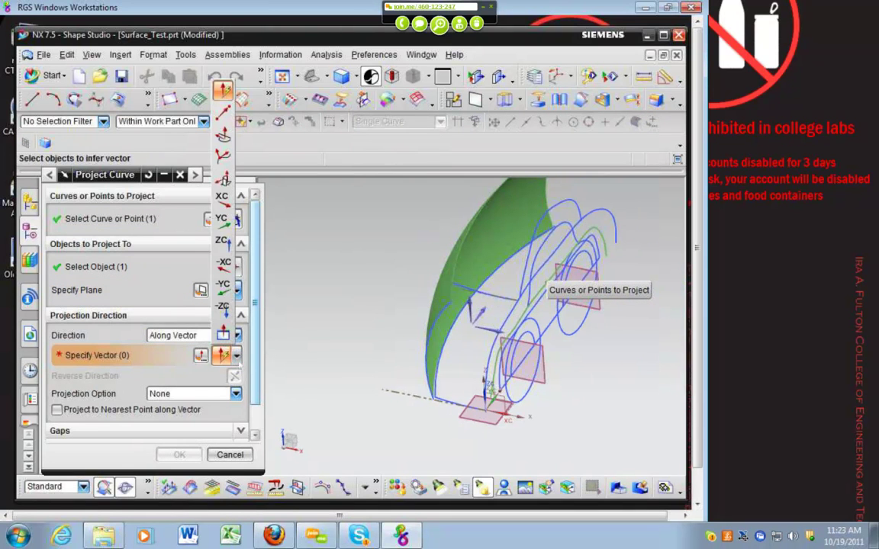
pyautogui.click(224, 267)
pyautogui.click(179, 455)
# Reopen the cross-section sketch for editing and delete its studio spline, keeping the dashed reference line.
pyautogui.moveTo(308, 376)
pyautogui.mouseDown(button='middle')
pyautogui.moveTo(353, 319)
pyautogui.moveTo(371, 319)
pyautogui.moveTo(311, 293)
pyautogui.moveTo(329, 290)
pyautogui.mouseUp(button='middle')
pyautogui.doubleClick(469, 276)
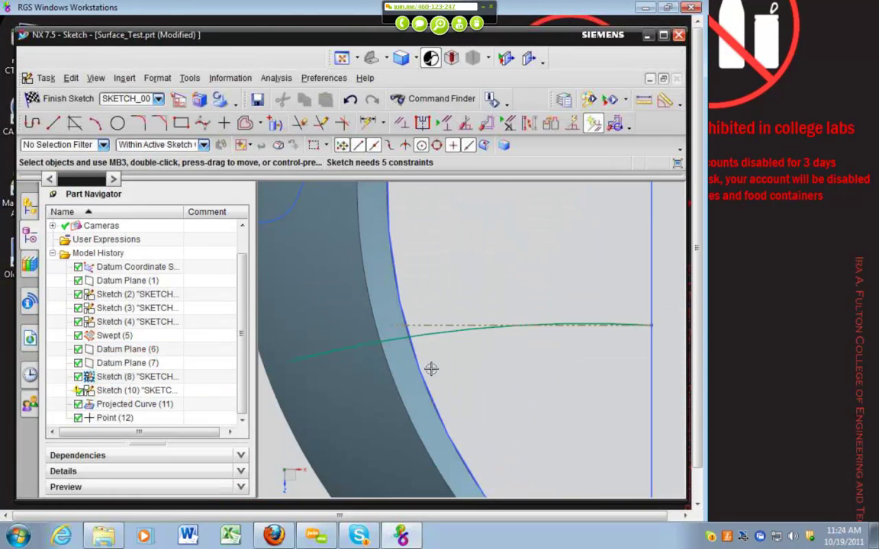
pyautogui.moveTo(485, 388); pyautogui.dragTo(452, 289, button='middle')
pyautogui.doubleClick(347, 298)
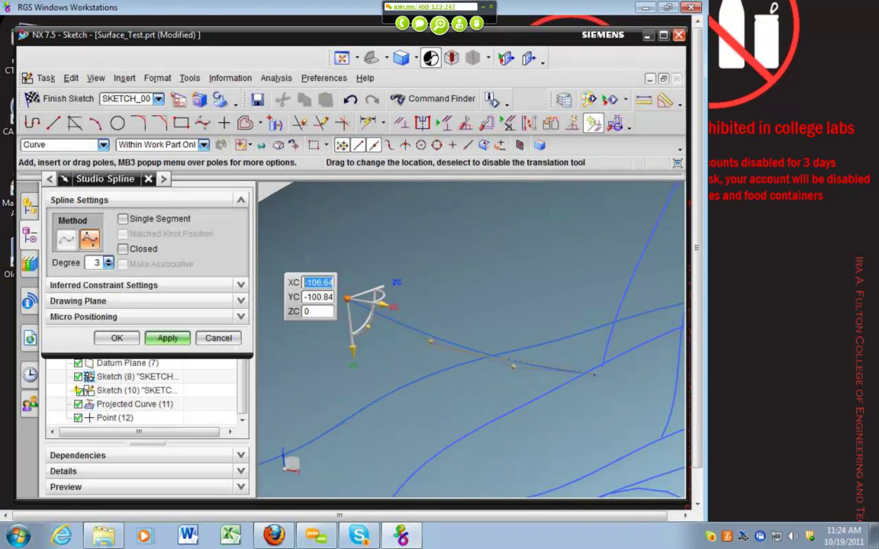
pyautogui.click(209, 338)
pyautogui.click(363, 310)
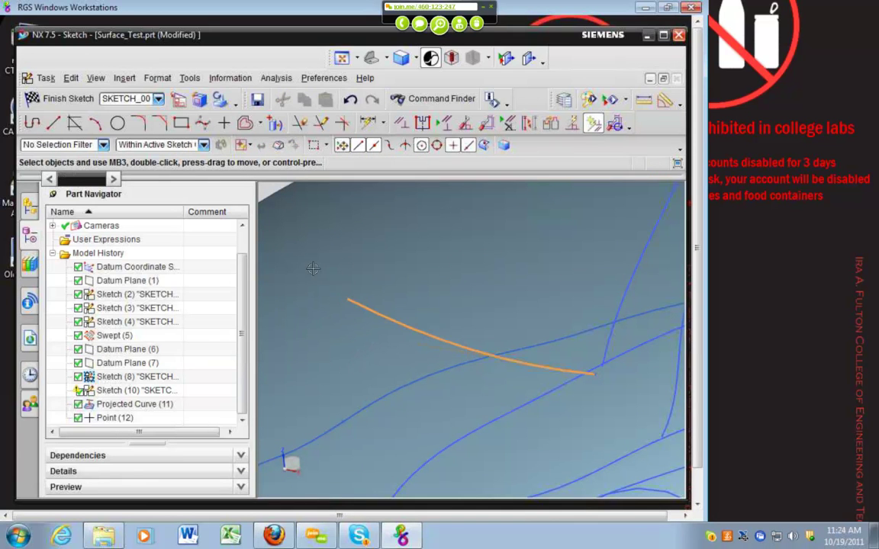
pyautogui.press('Delete')
# Draw a degree 3 studio spline by poles, starting at the reference line's body-profile end with the second pole on that line.
pyautogui.click(202, 123)
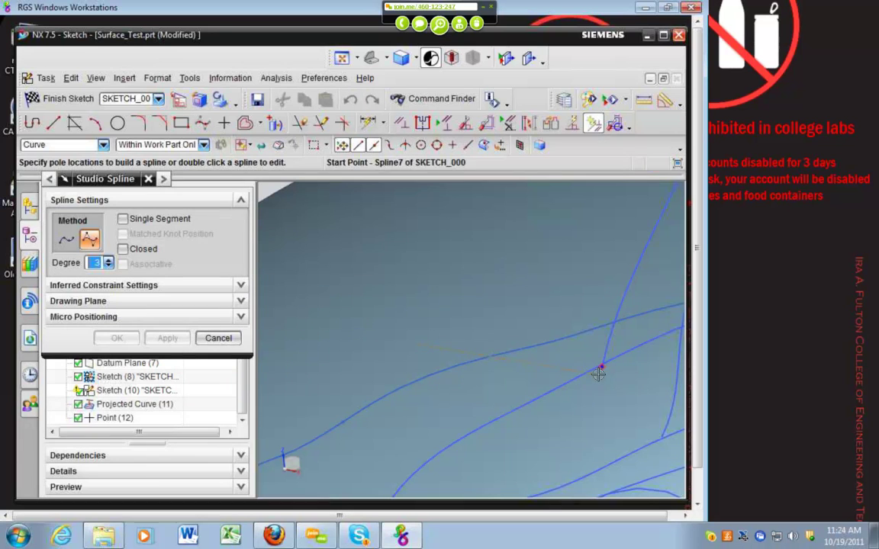
pyautogui.click(598, 372)
pyautogui.click(491, 355)
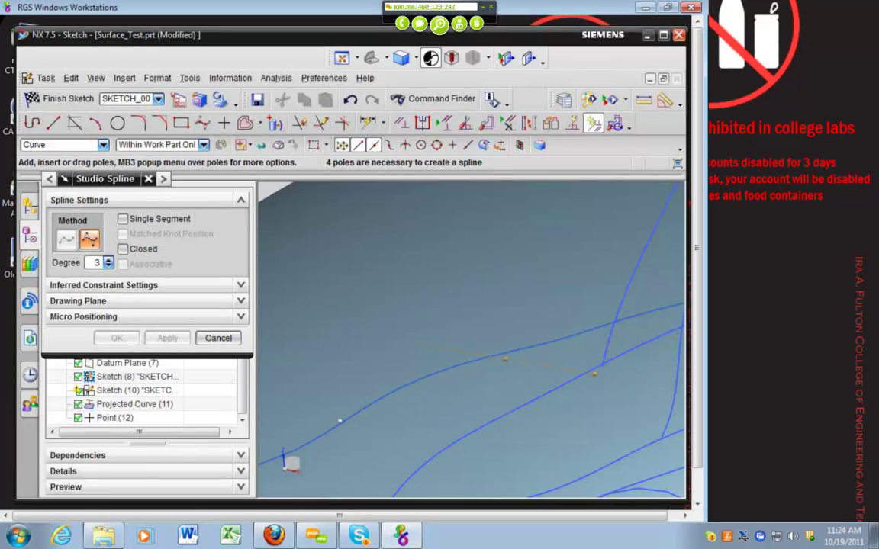
pyautogui.moveTo(406, 372); pyautogui.dragTo(313, 350, button='middle')
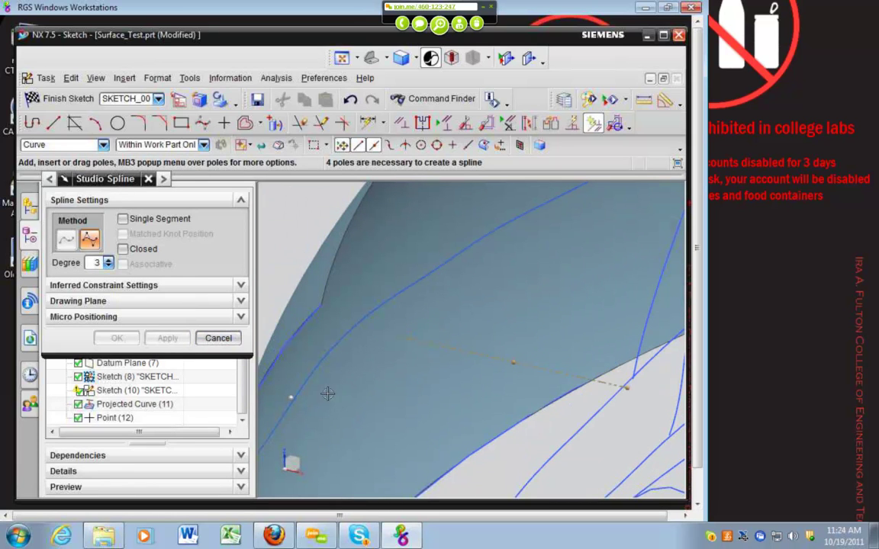